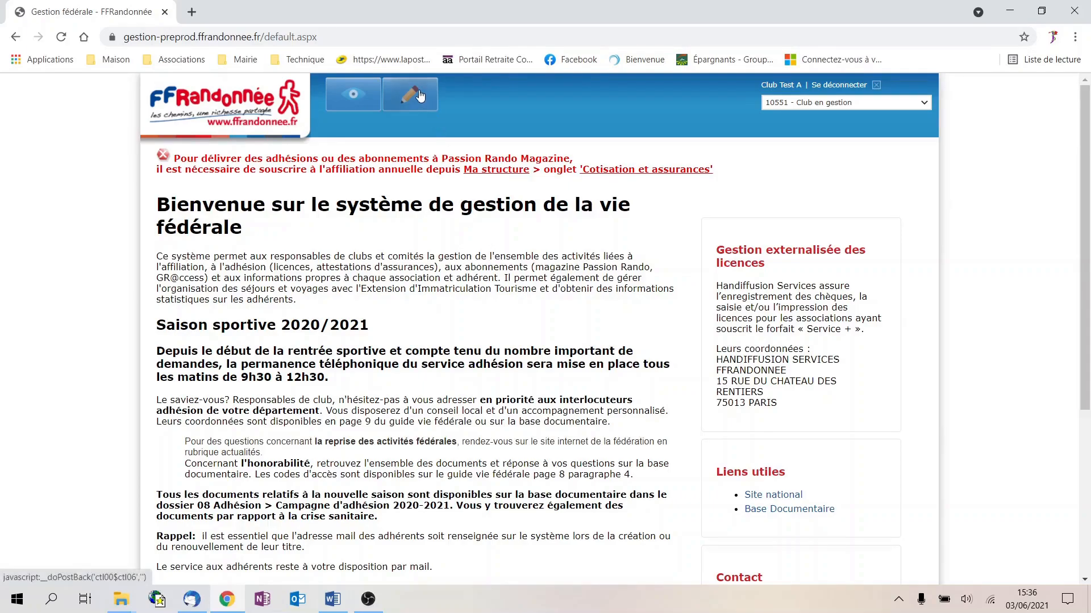
# Switch to the Gestion area to reveal Structures, Adhérents and the other management sections
pyautogui.click(420, 96)
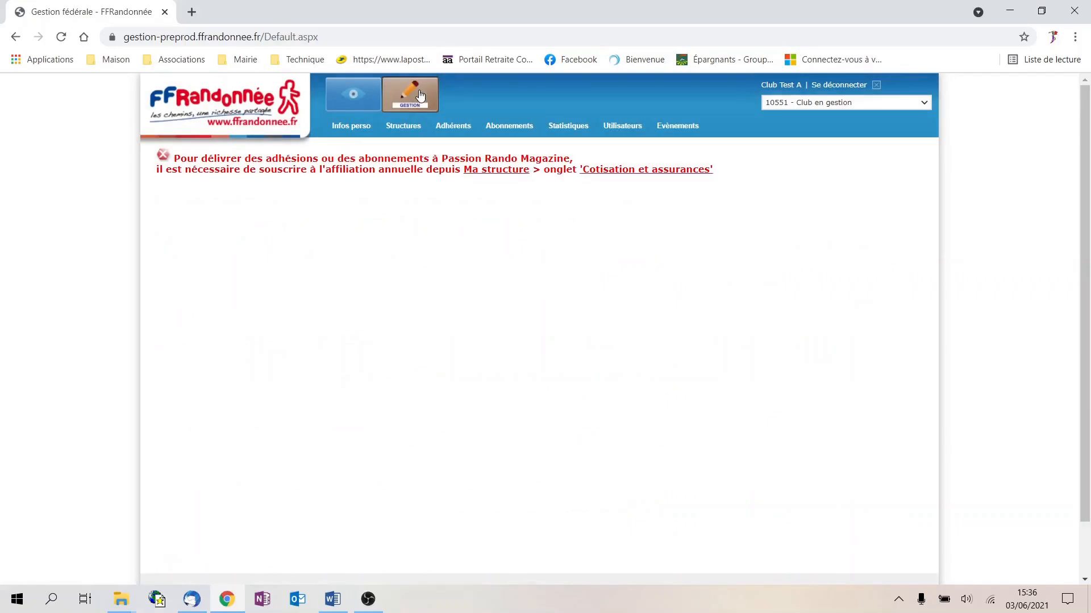
# Add Affiliation annuelle 2020/2021 - clubs to Club Test 1's Cotisation et assurances and save
pyautogui.moveTo(404, 125)
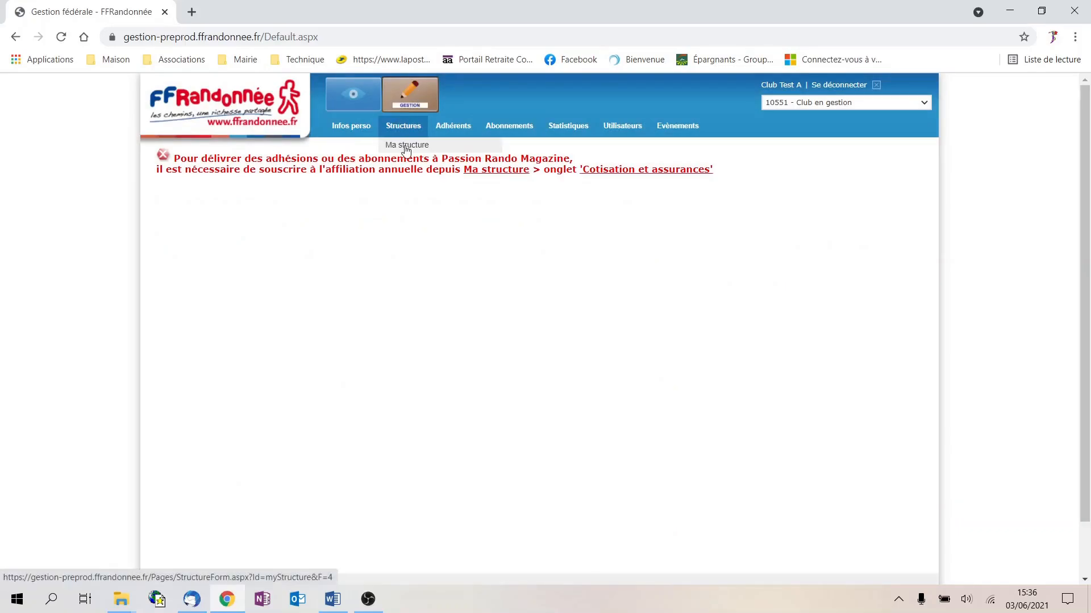
pyautogui.click(407, 146)
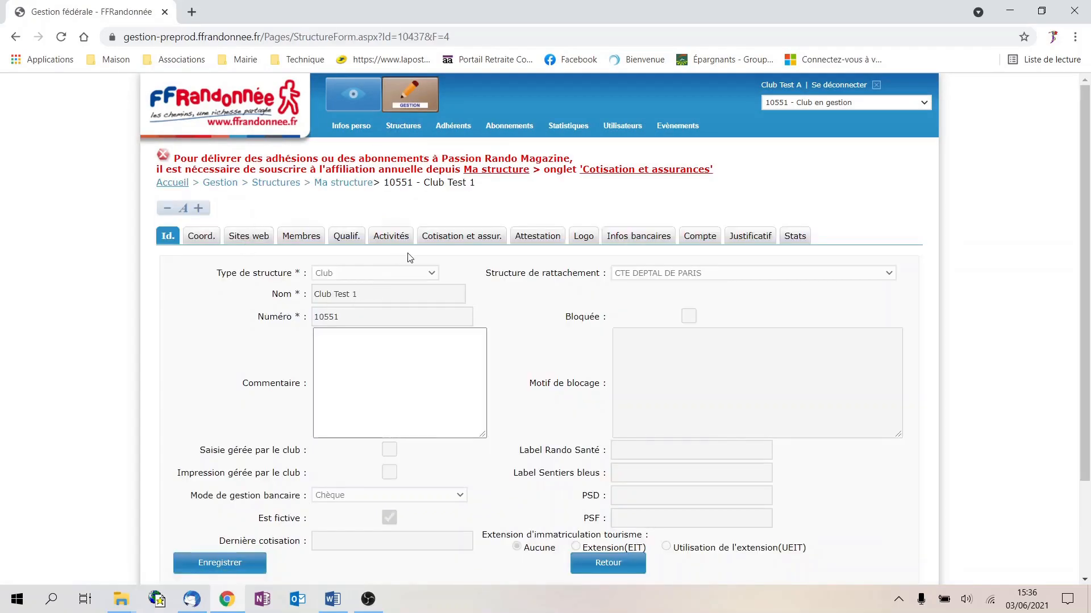
pyautogui.click(447, 239)
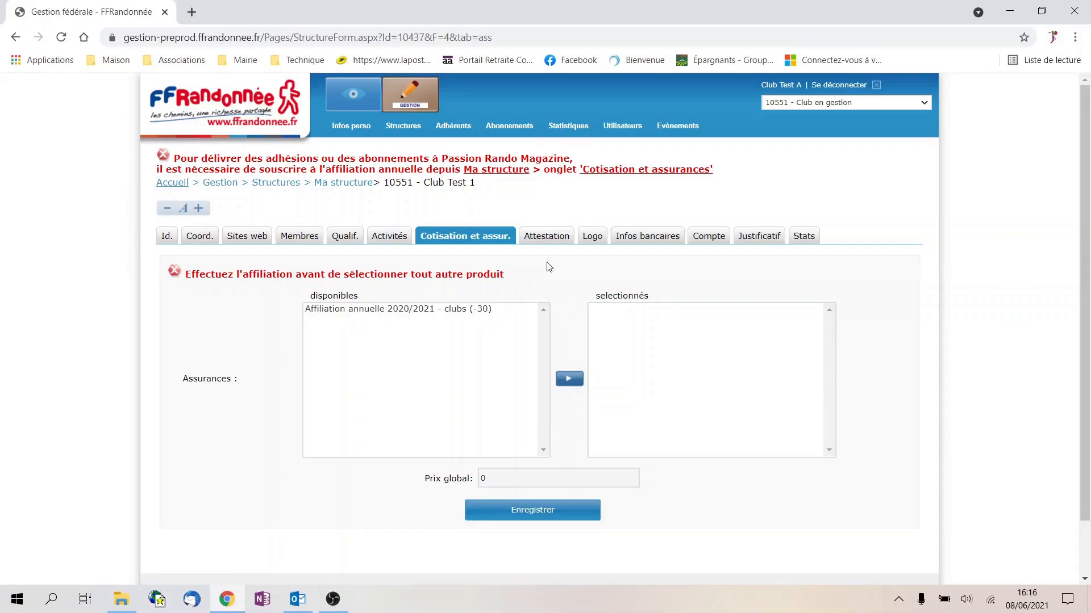
pyautogui.click(407, 309)
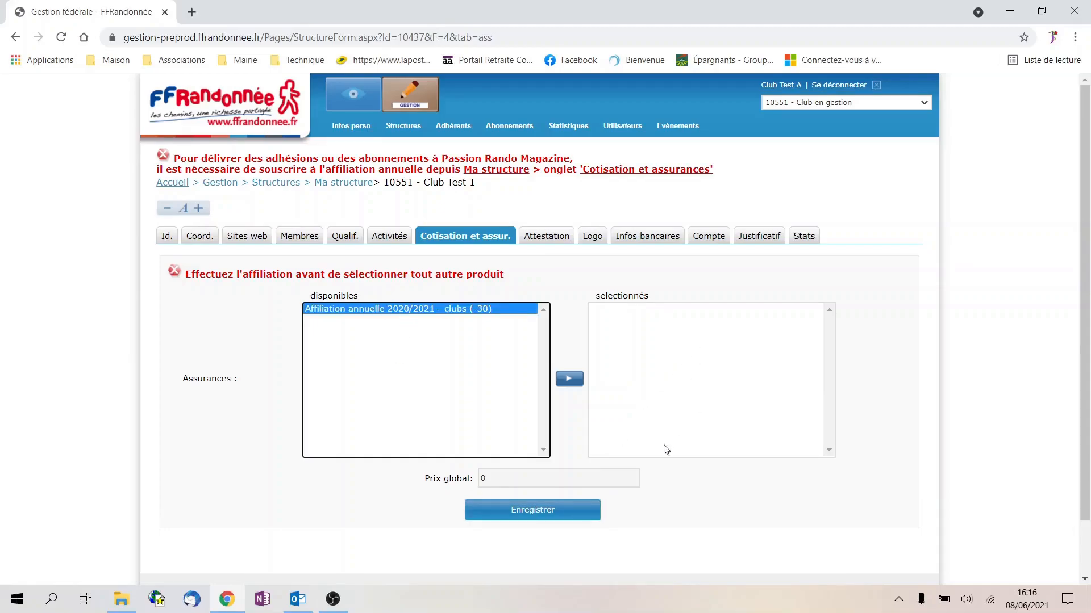
pyautogui.click(571, 381)
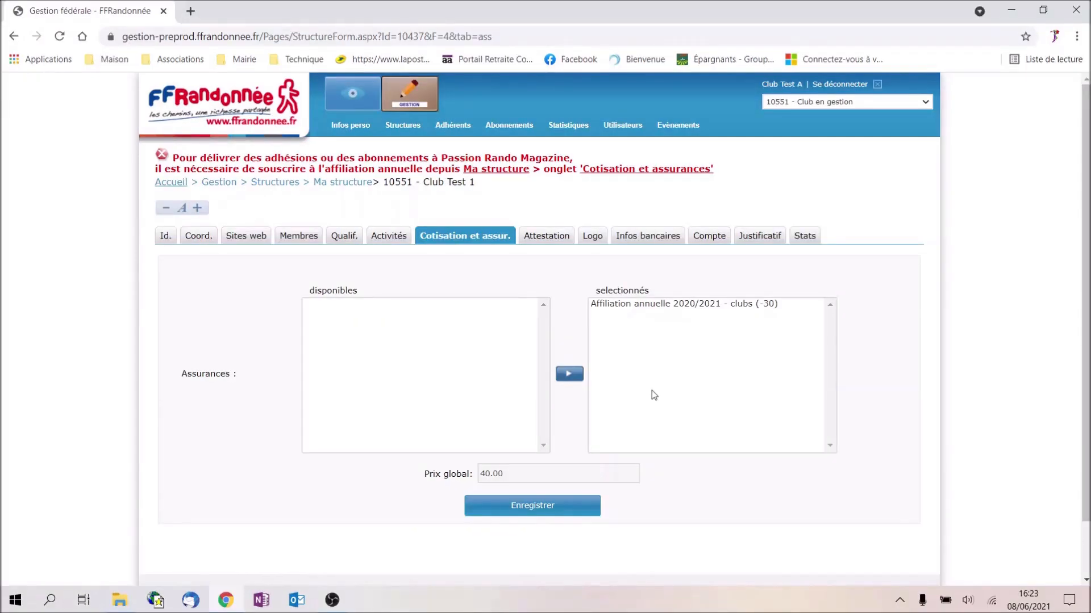
pyautogui.click(532, 507)
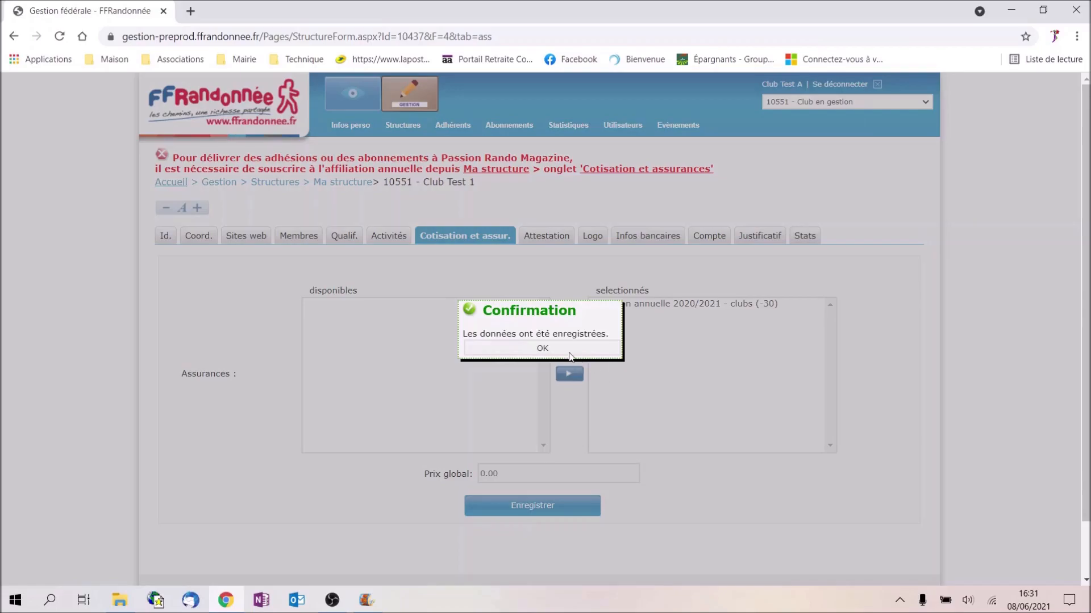
pyautogui.click(542, 348)
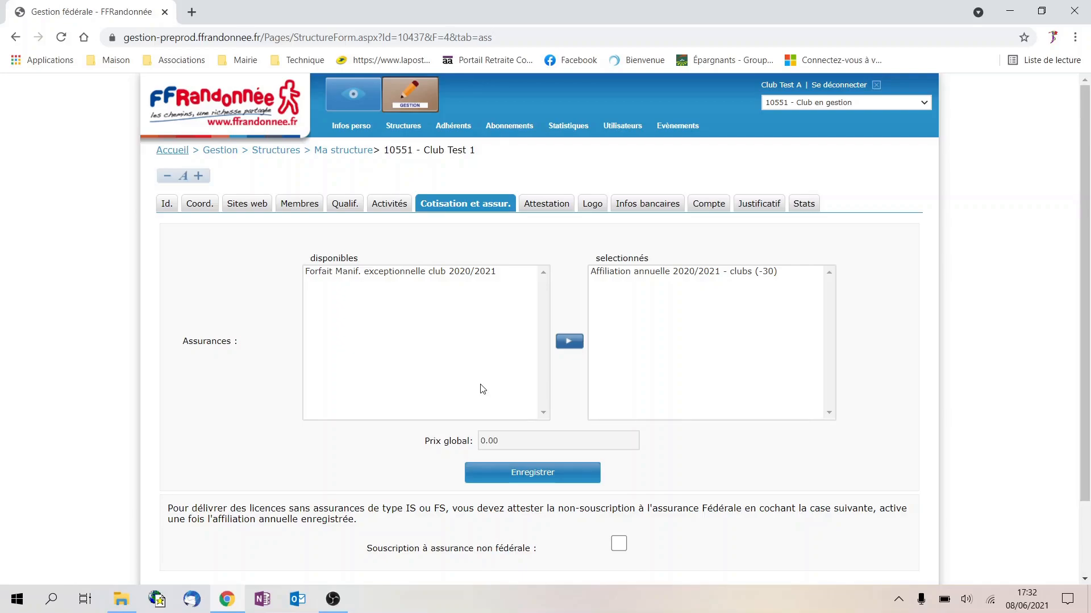
# Add Forfait Manif. exceptionnelle club 2020/2021 to the selected products, then save and confirm
pyautogui.click(408, 273)
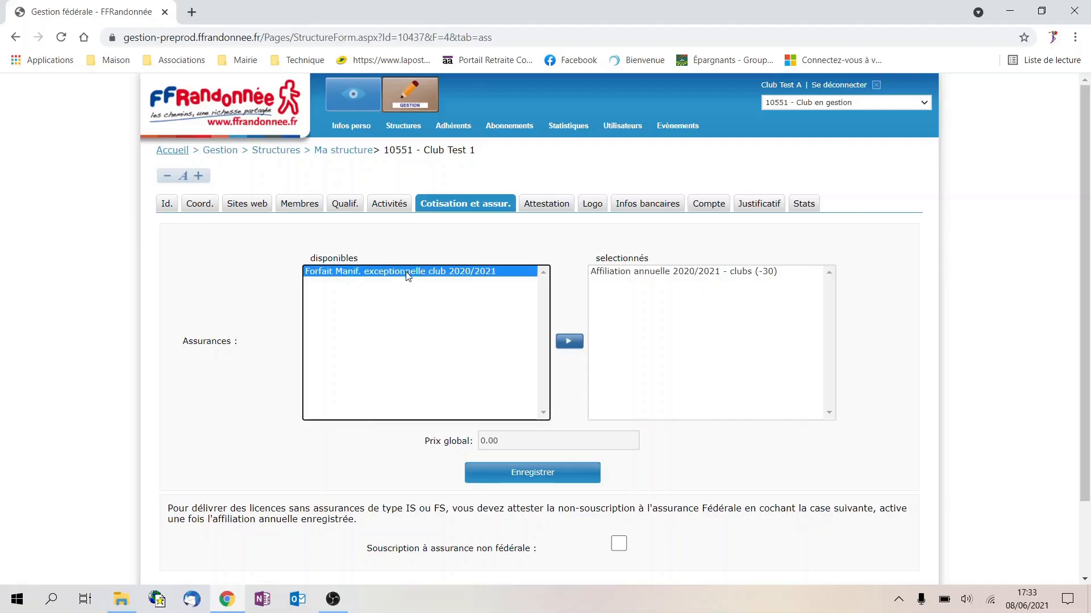
pyautogui.click(569, 343)
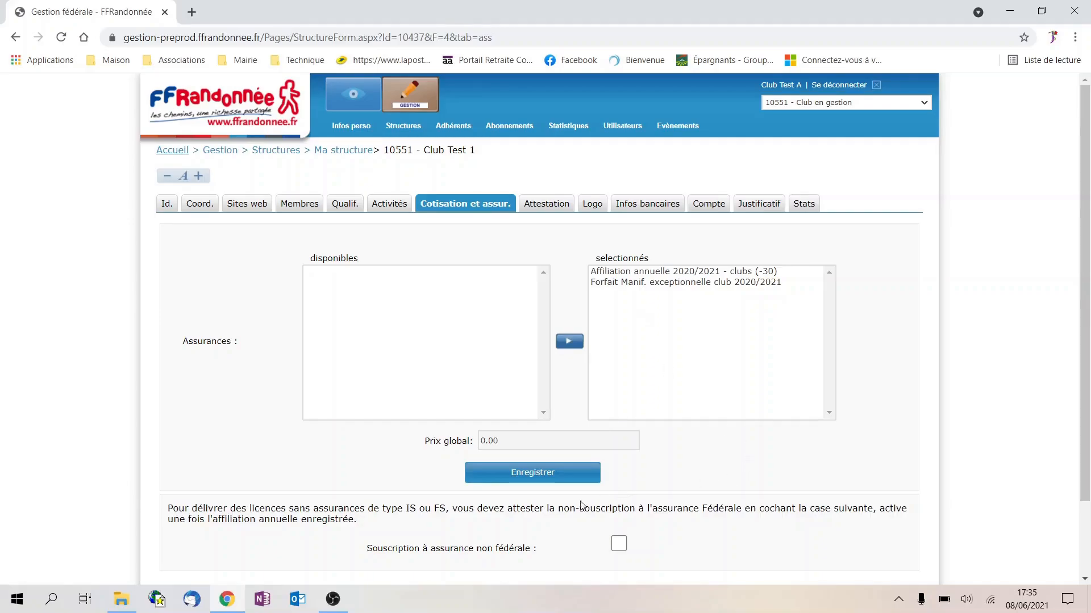
pyautogui.click(524, 480)
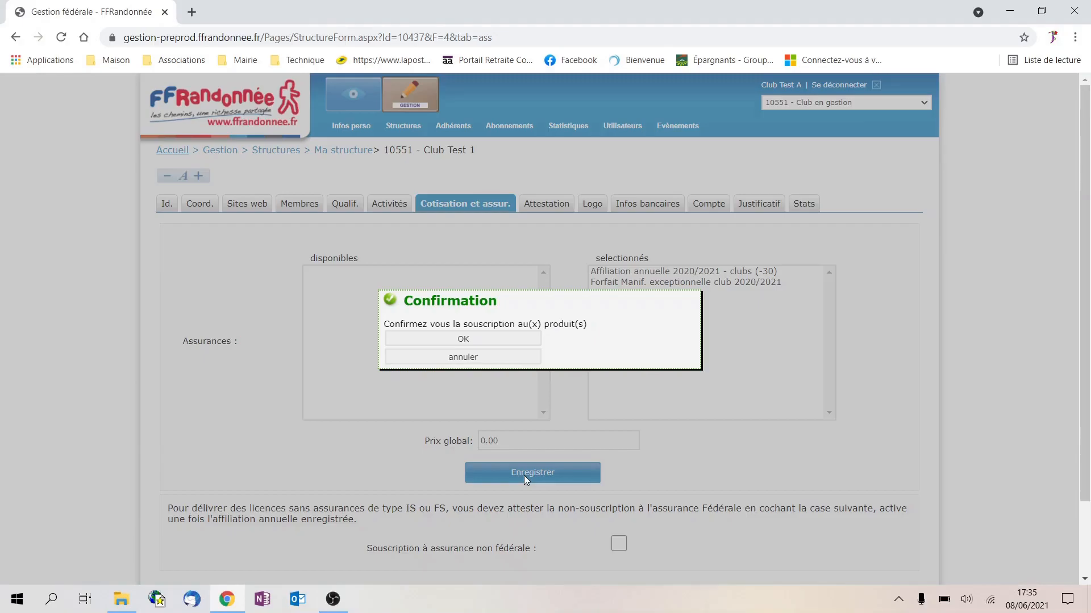
pyautogui.click(481, 340)
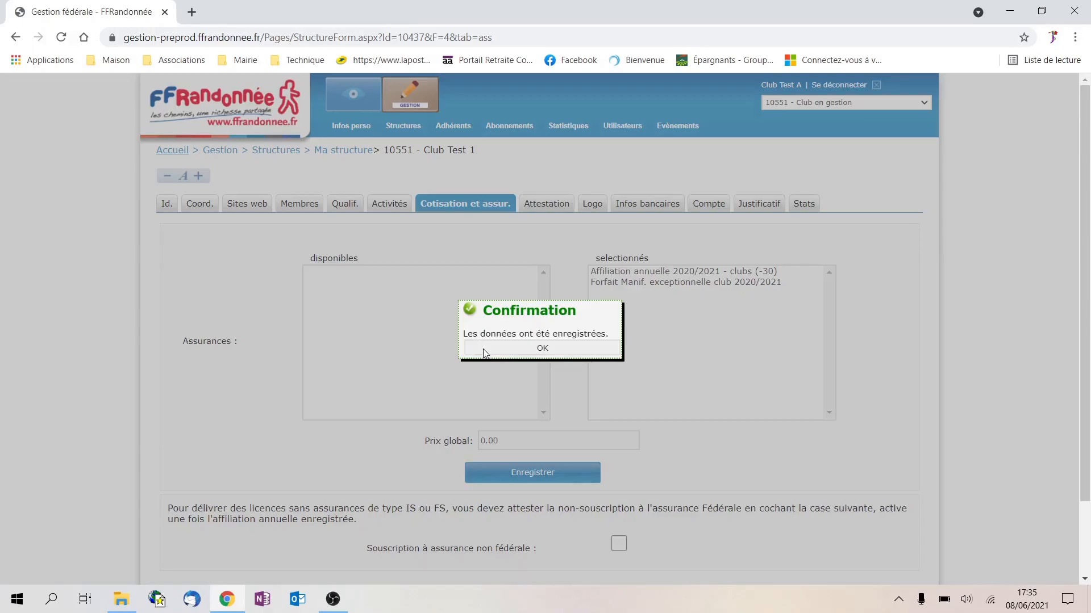
pyautogui.click(541, 348)
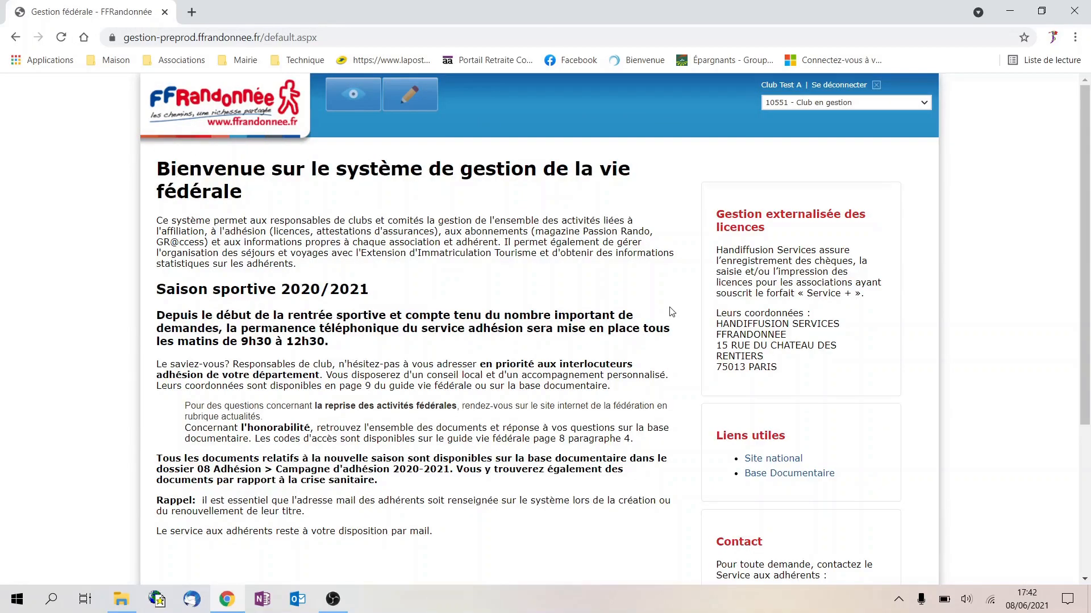
# Open Club Test 1's Ma structure record and review the Coord. contact sections
pyautogui.click(434, 101)
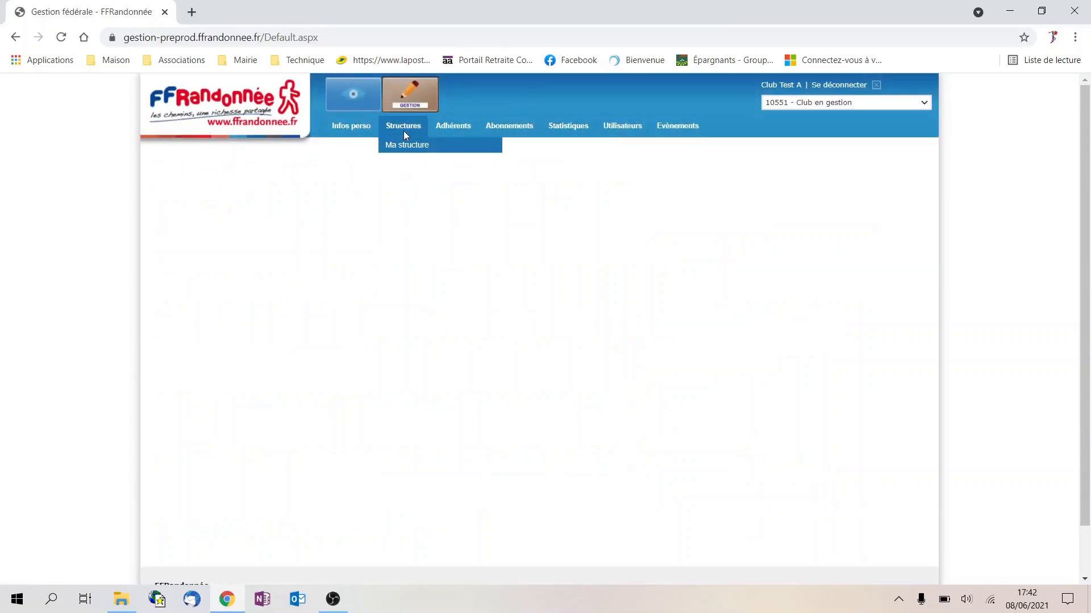
pyautogui.click(406, 146)
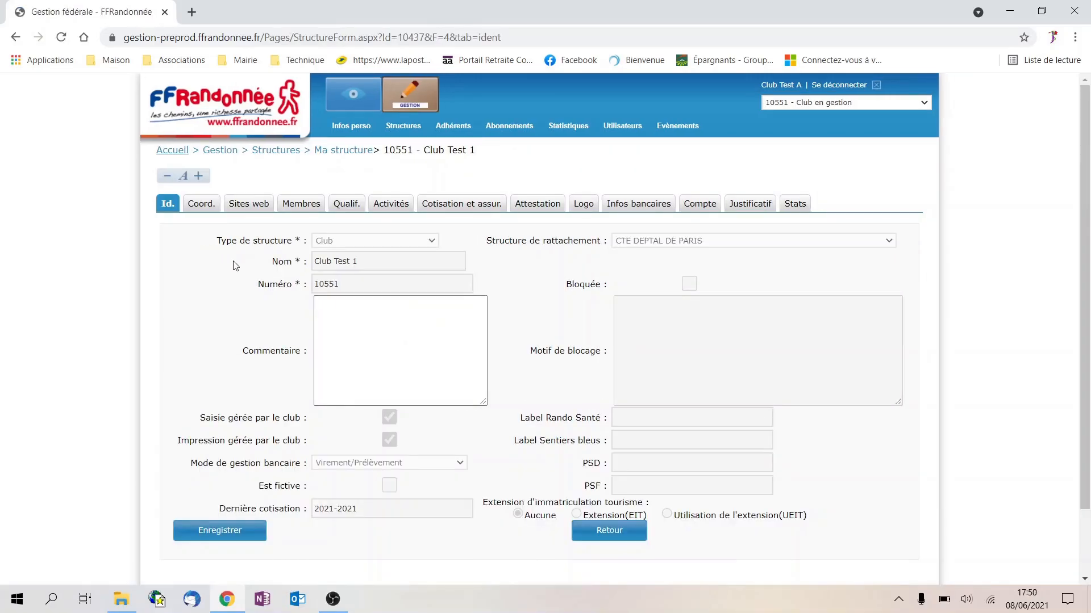
pyautogui.click(206, 208)
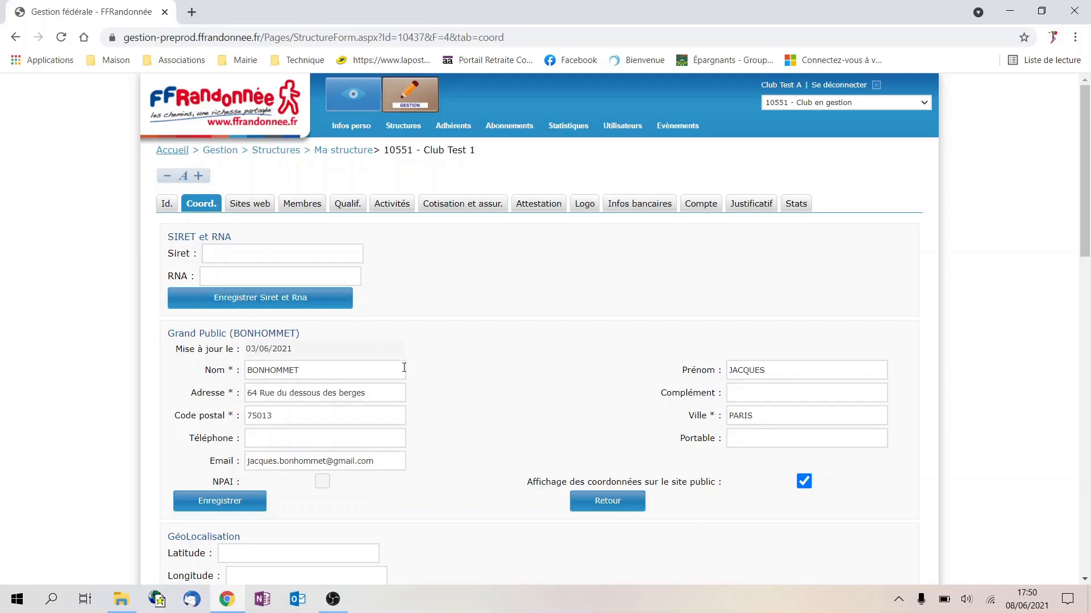
pyautogui.scroll(-10, 441, 378)
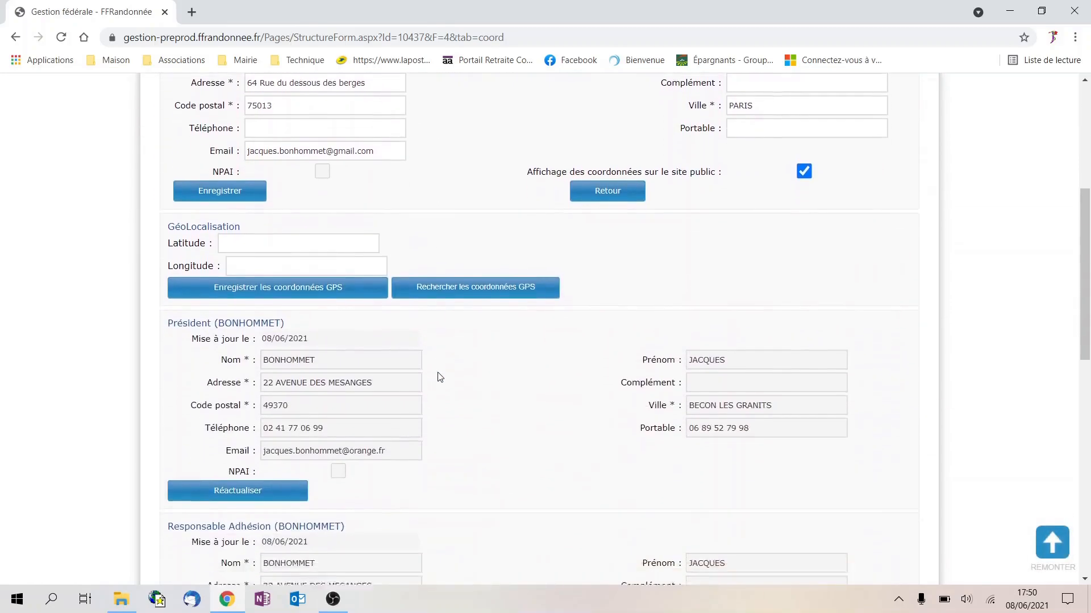
pyautogui.scroll(-6, 422, 372)
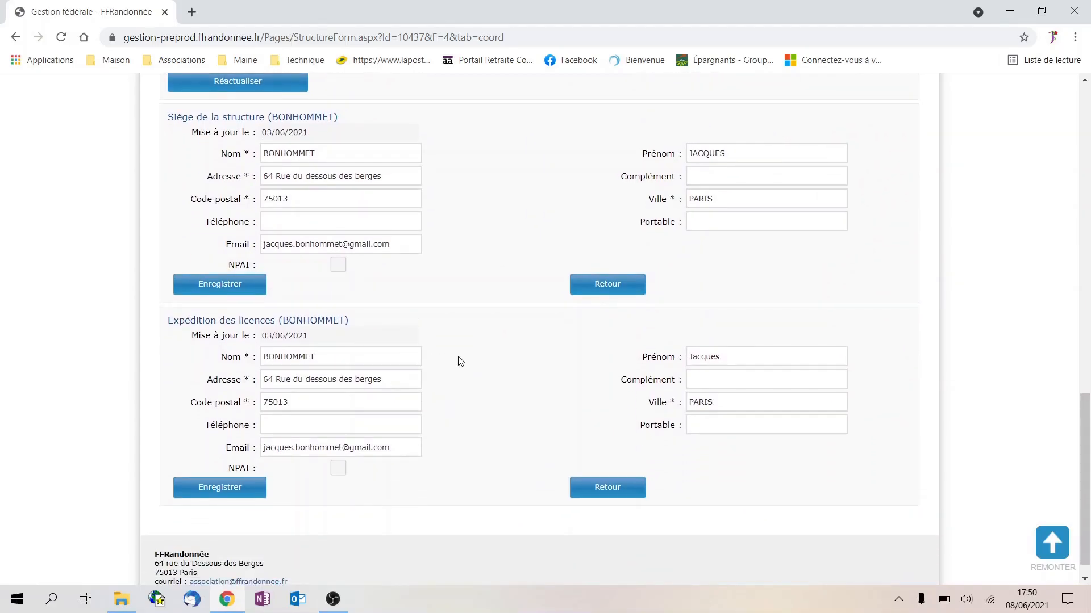
pyautogui.scroll(5, 446, 353)
pyautogui.scroll(1, 445, 351)
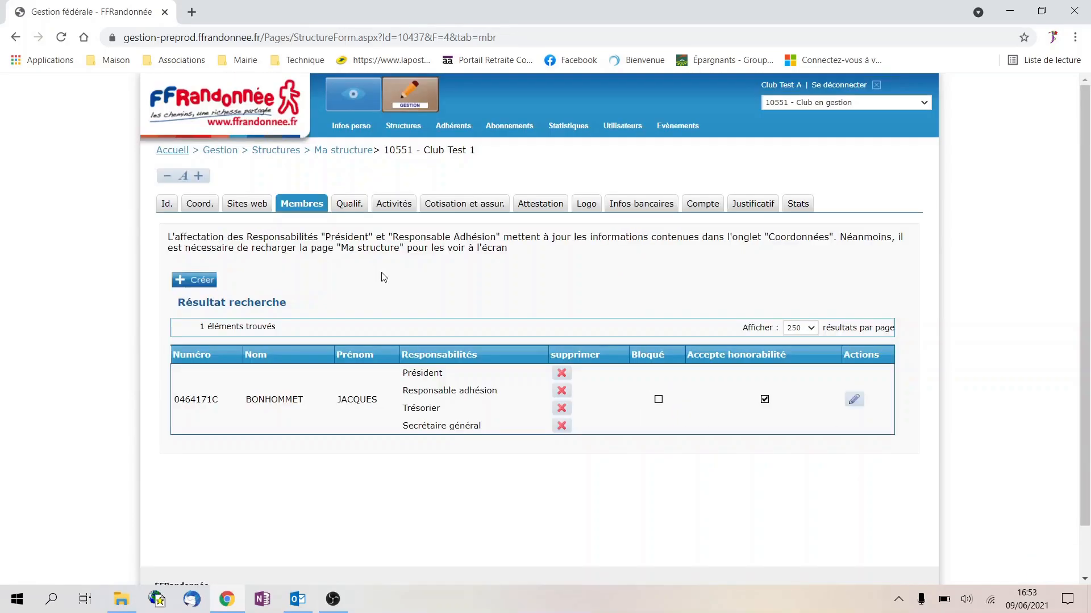
pyautogui.click(200, 281)
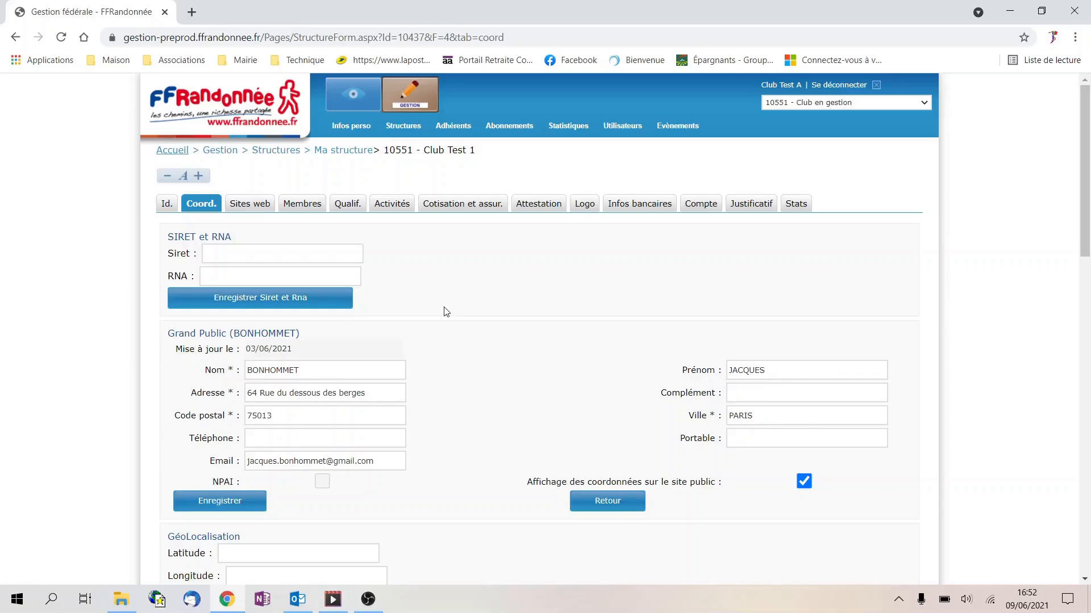
pyautogui.click(312, 210)
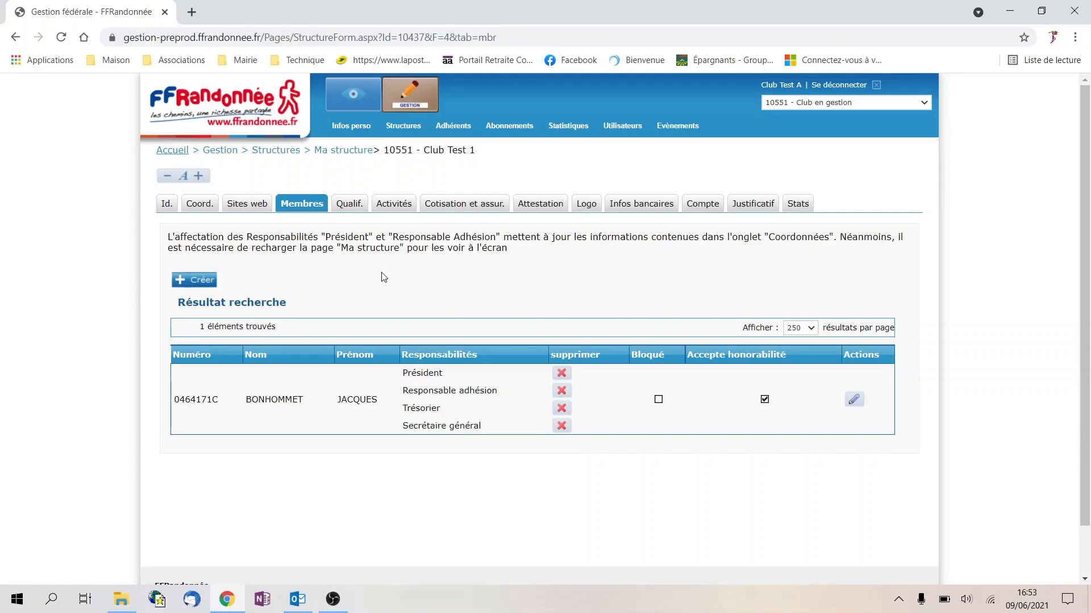
# Start a new member entry, find the licensee by pasted licence number, and select them
pyautogui.click(201, 282)
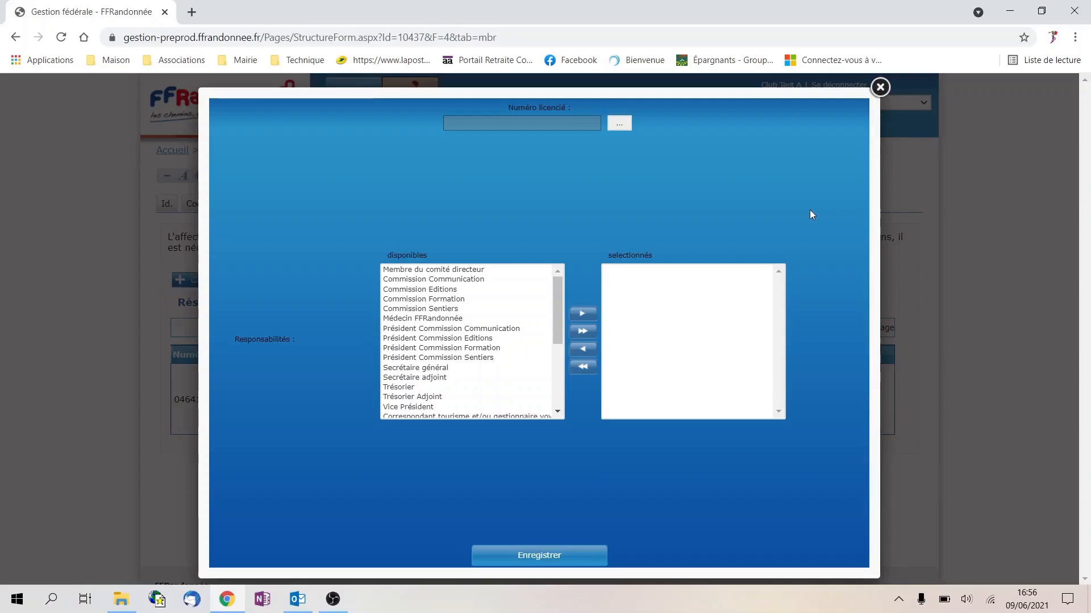
pyautogui.click(619, 124)
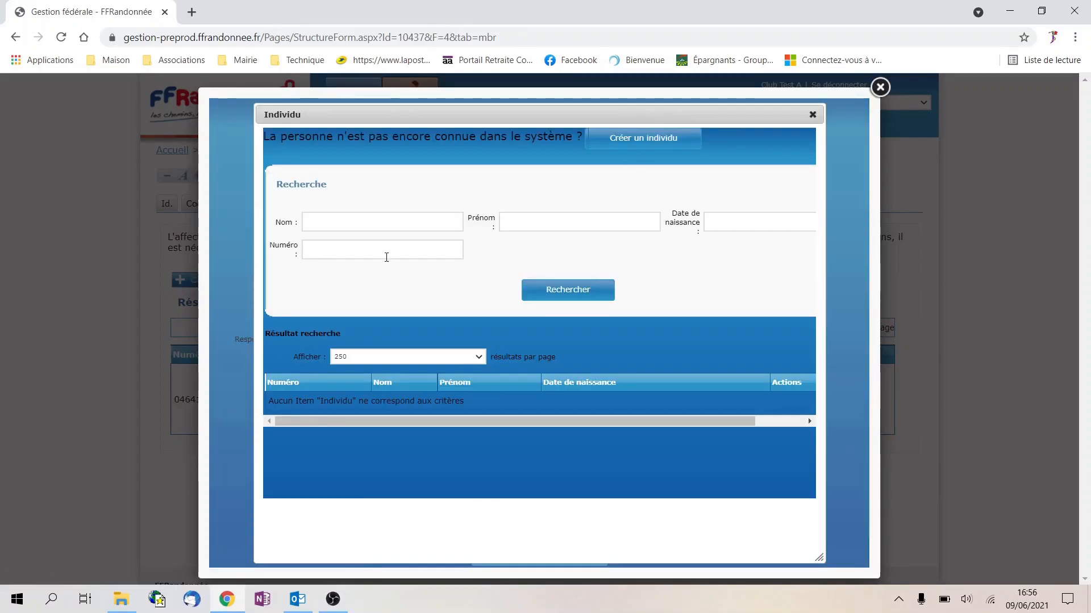
pyautogui.click(387, 252)
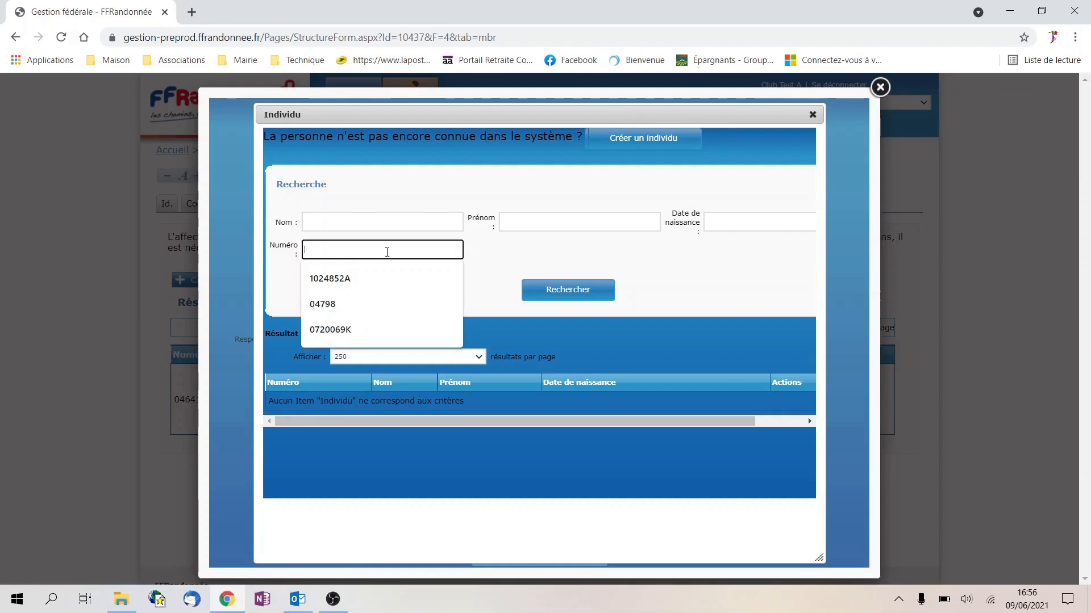
pyautogui.click(424, 223)
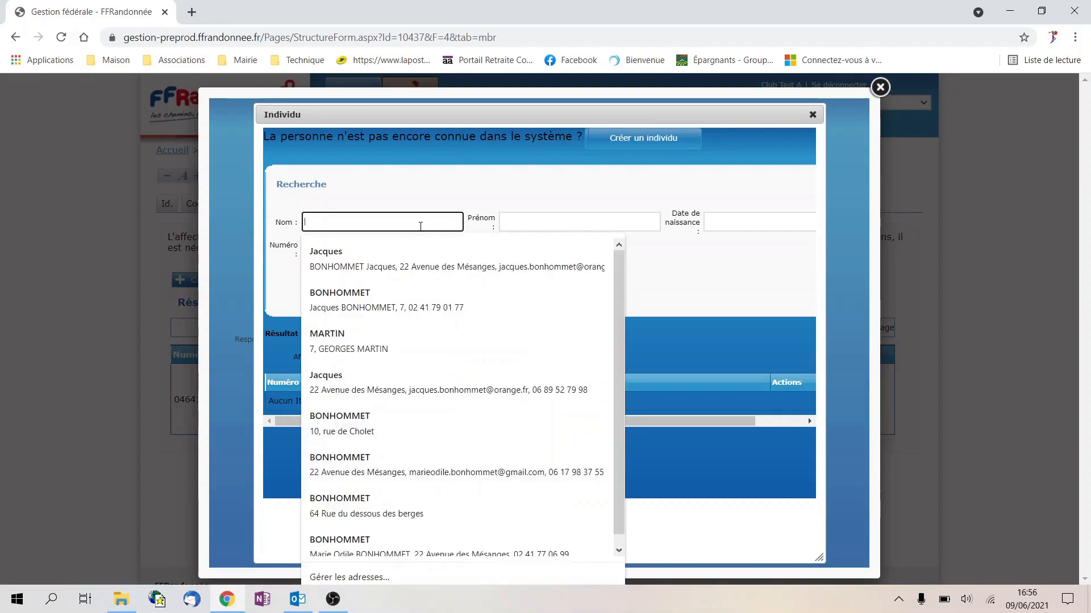
pyautogui.click(636, 223)
pyautogui.click(706, 224)
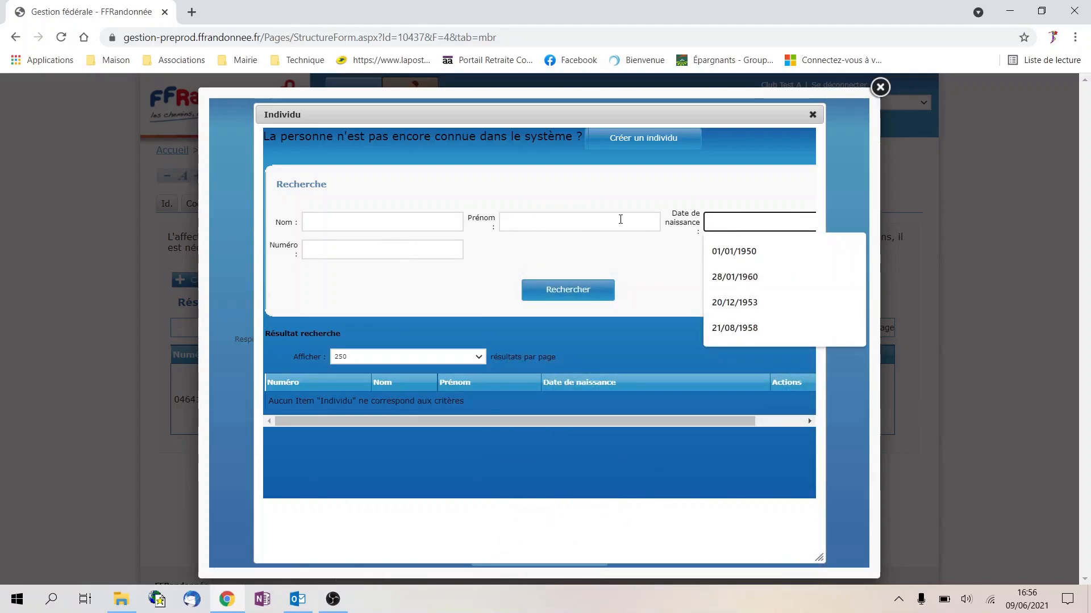
pyautogui.click(340, 252)
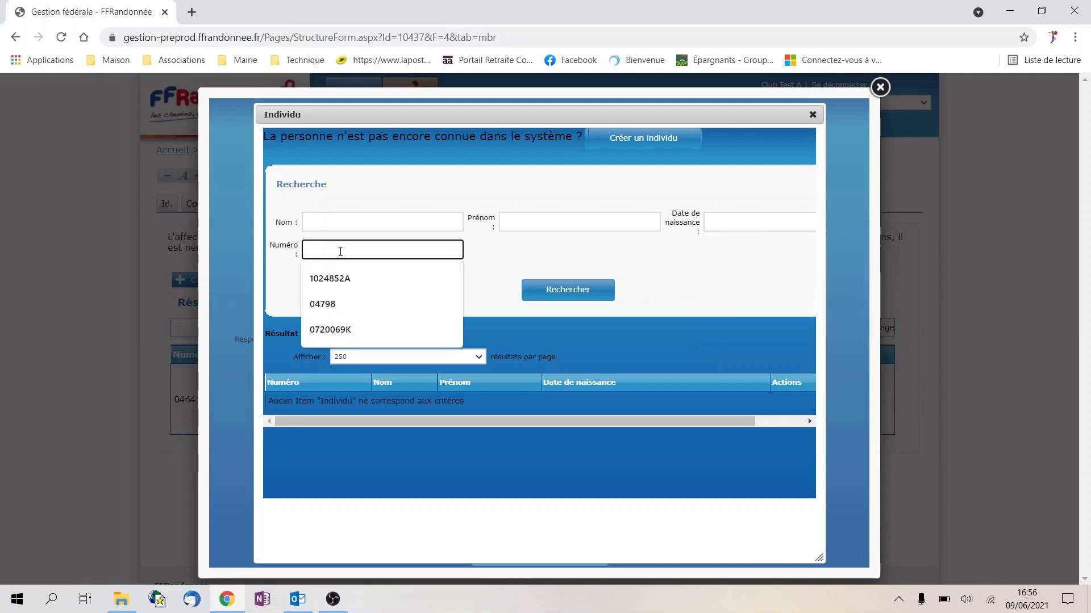
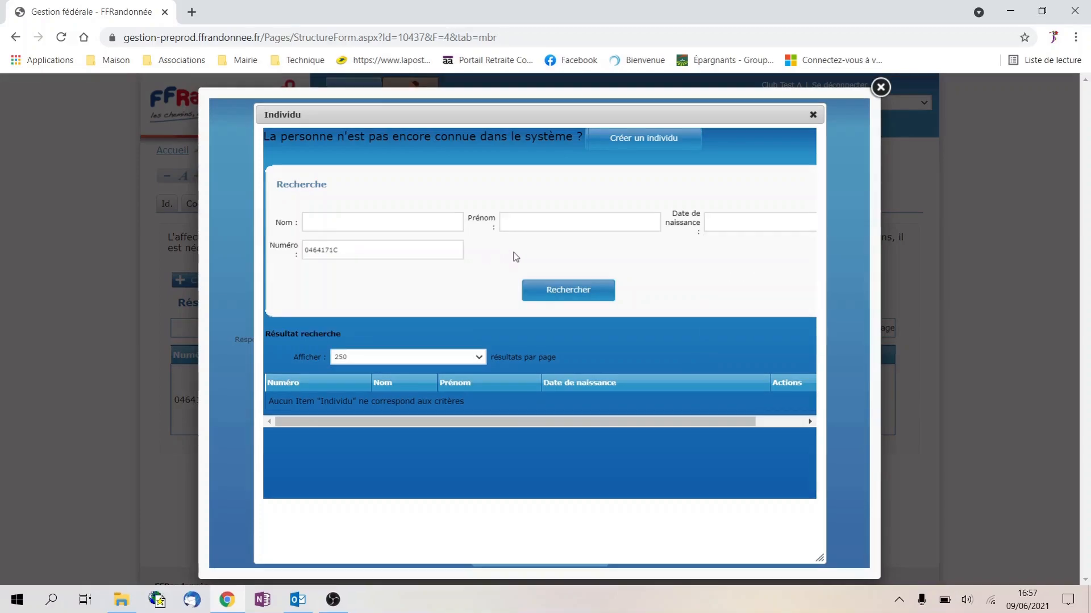
pyautogui.click(569, 298)
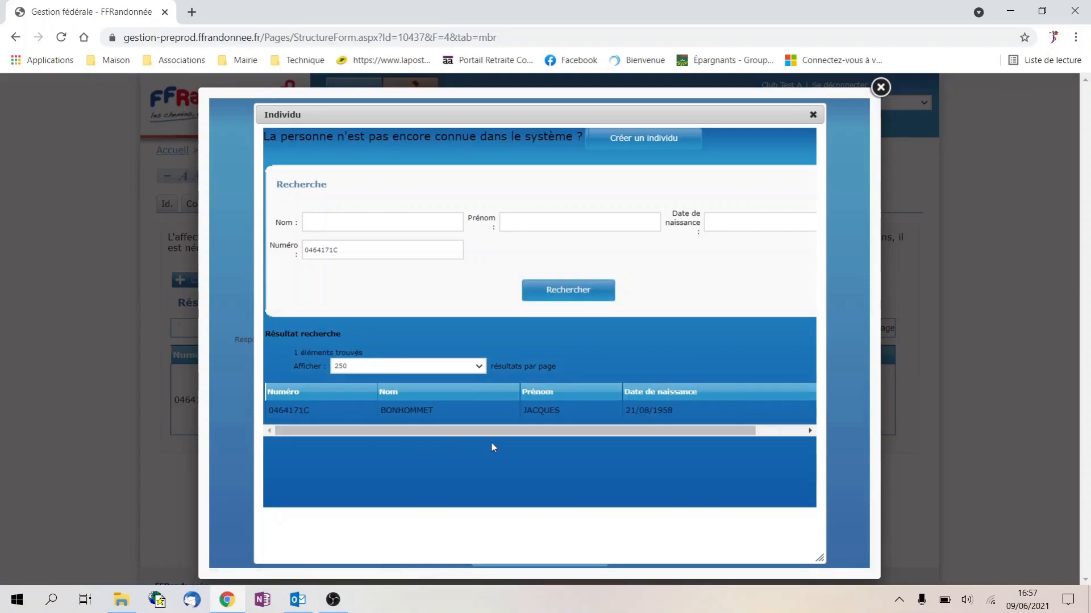
pyautogui.moveTo(493, 431); pyautogui.dragTo(602, 435)
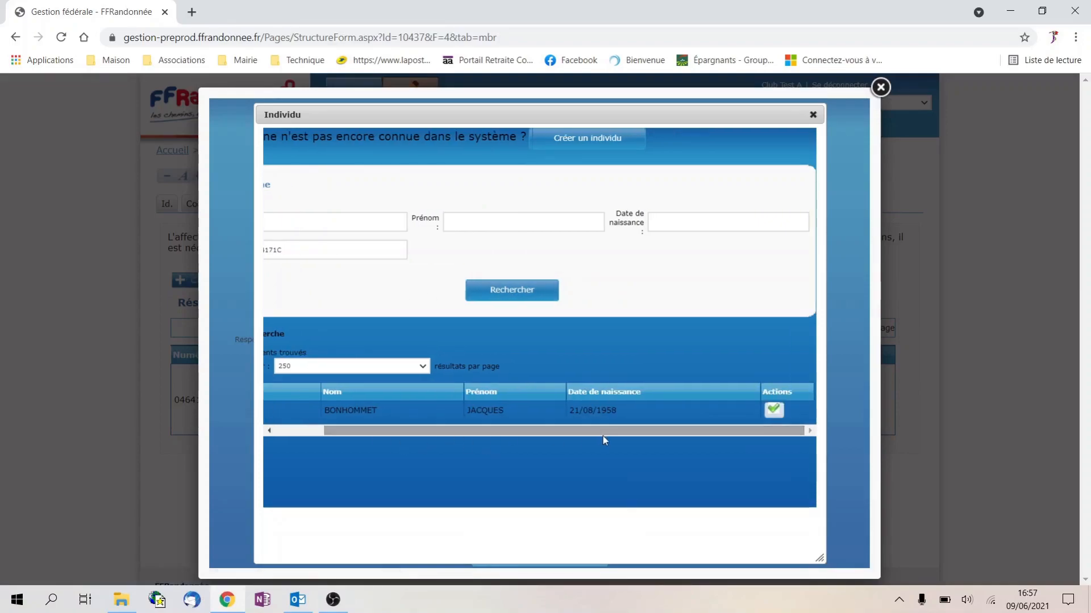
pyautogui.click(774, 411)
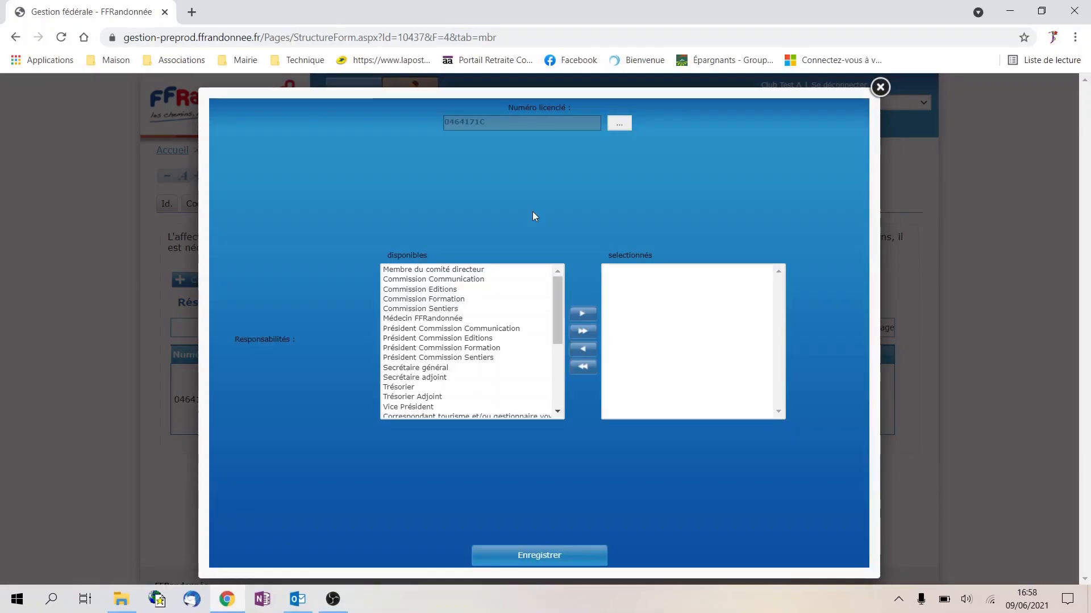
# Give the chosen member the Secrétaire général responsibility and save
pyautogui.click(441, 368)
pyautogui.click(583, 315)
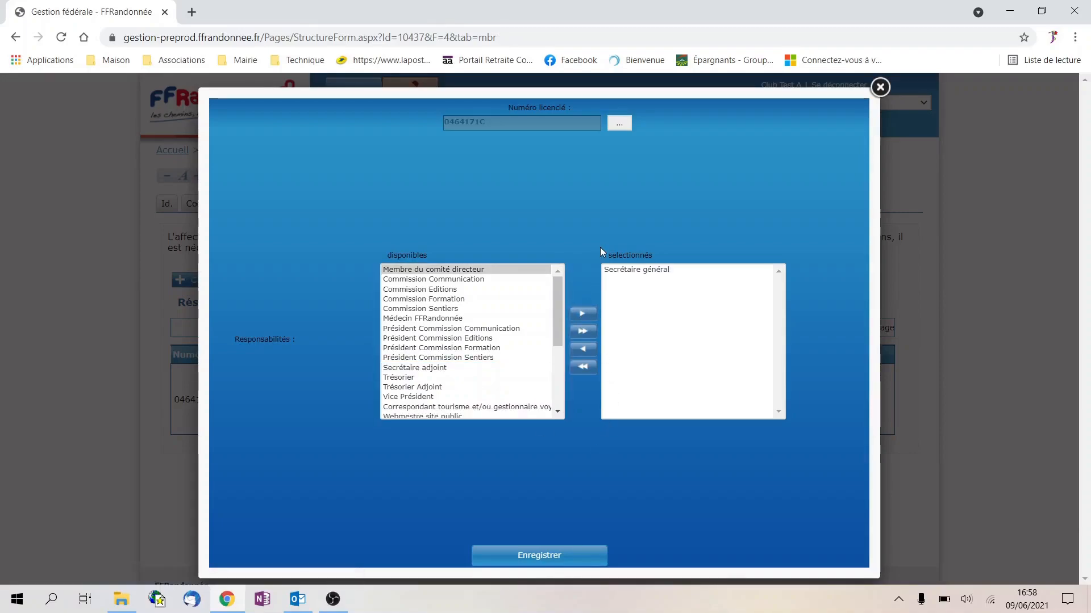
pyautogui.click(556, 556)
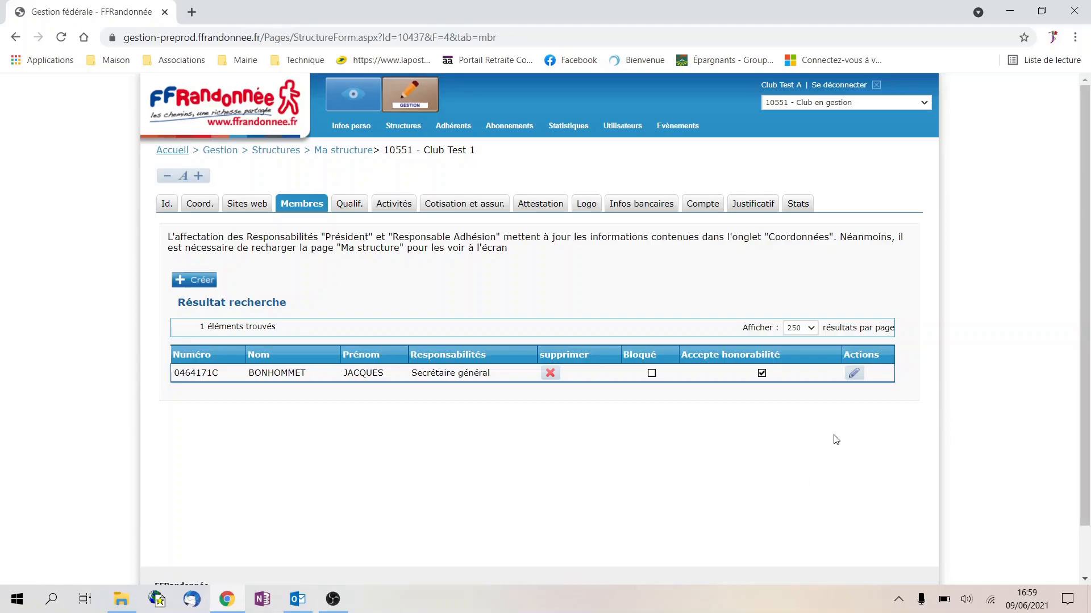
# Replace the member's Secrétaire général responsibility with Médecin FFRandonnée and save
pyautogui.click(854, 374)
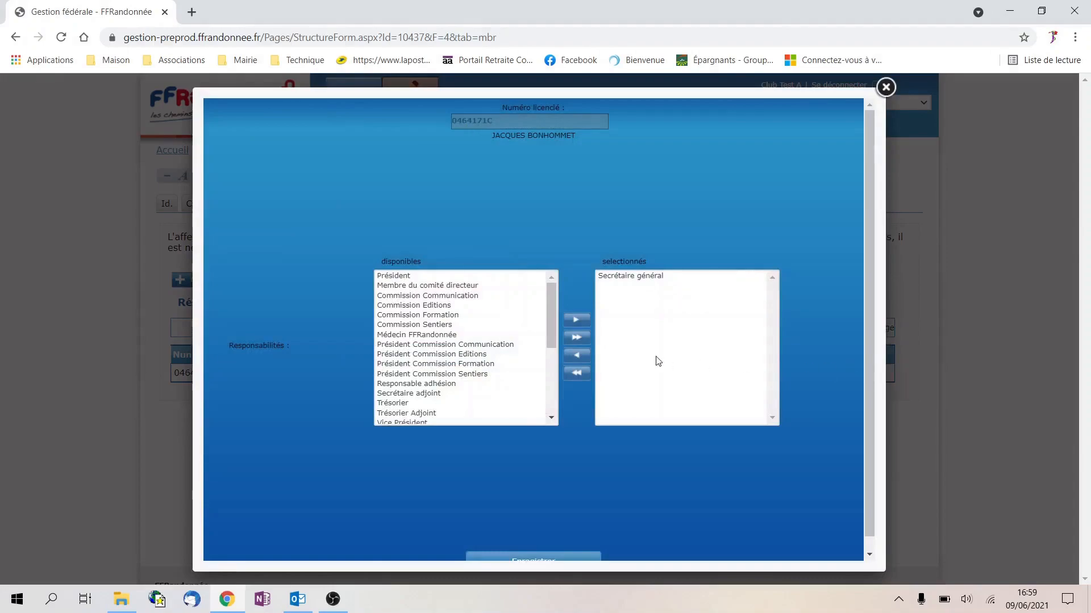
pyautogui.click(663, 278)
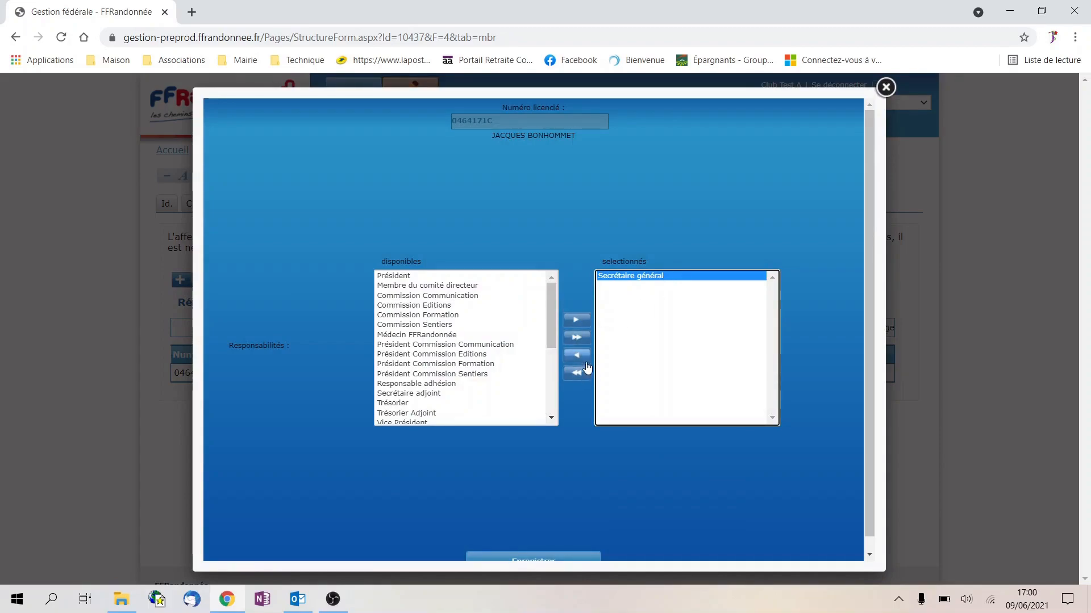
pyautogui.click(583, 362)
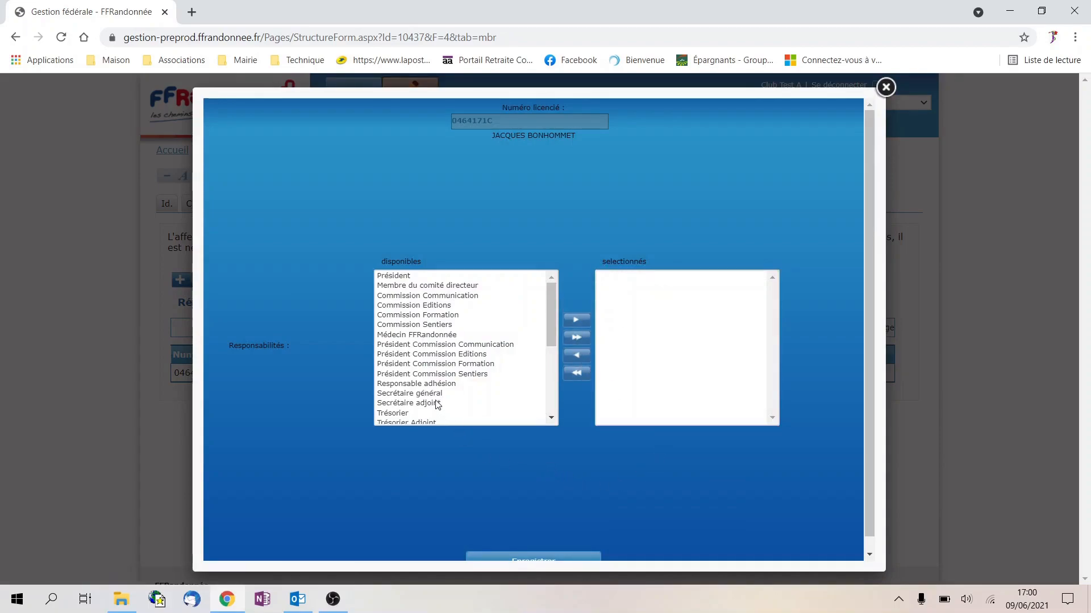
pyautogui.click(437, 336)
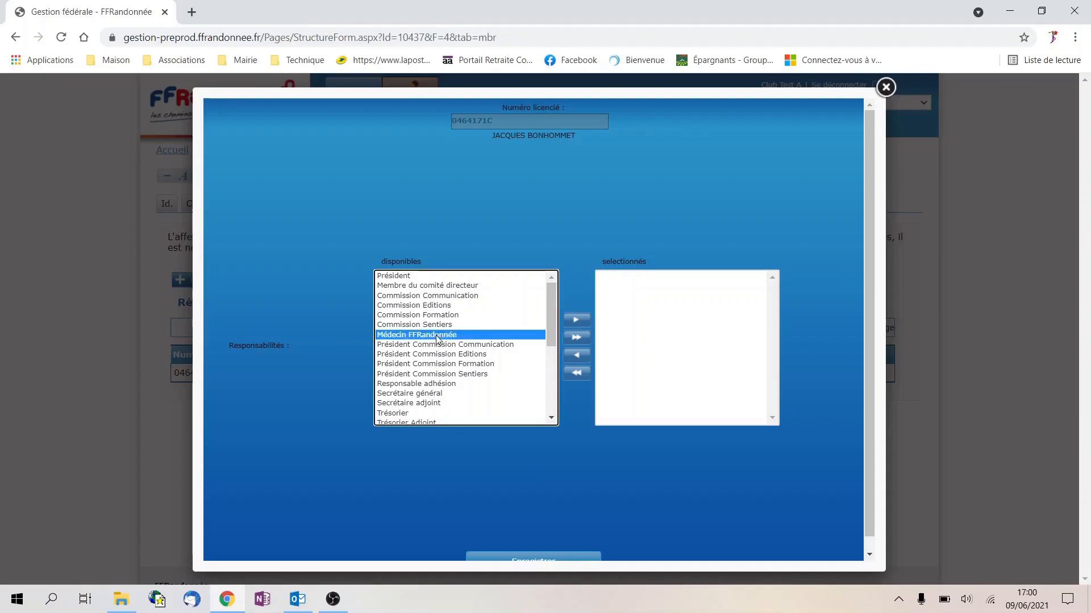
pyautogui.click(575, 320)
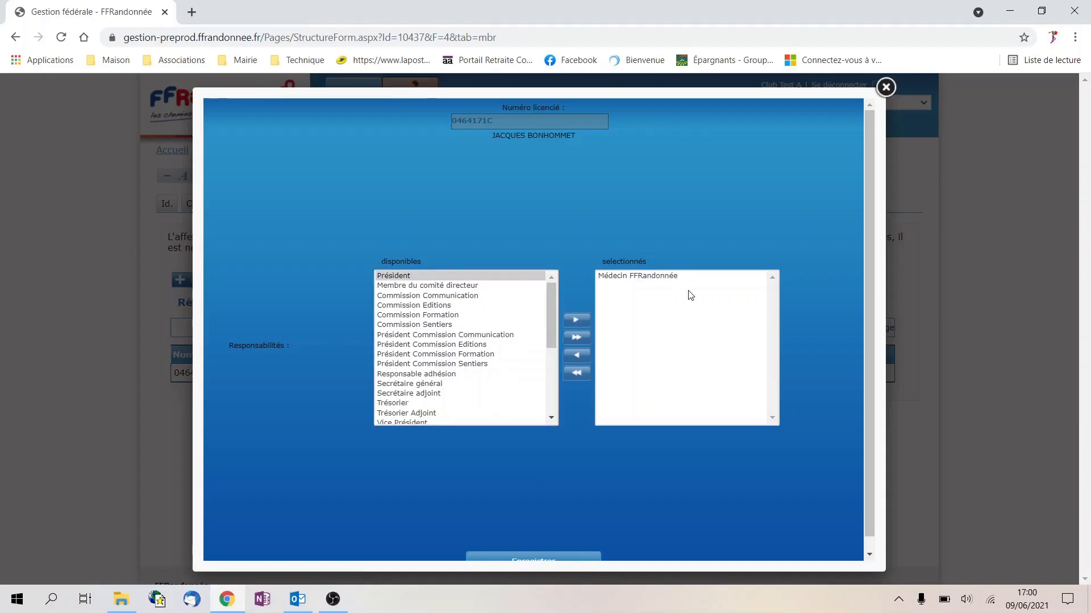
pyautogui.scroll(-1, 682, 414)
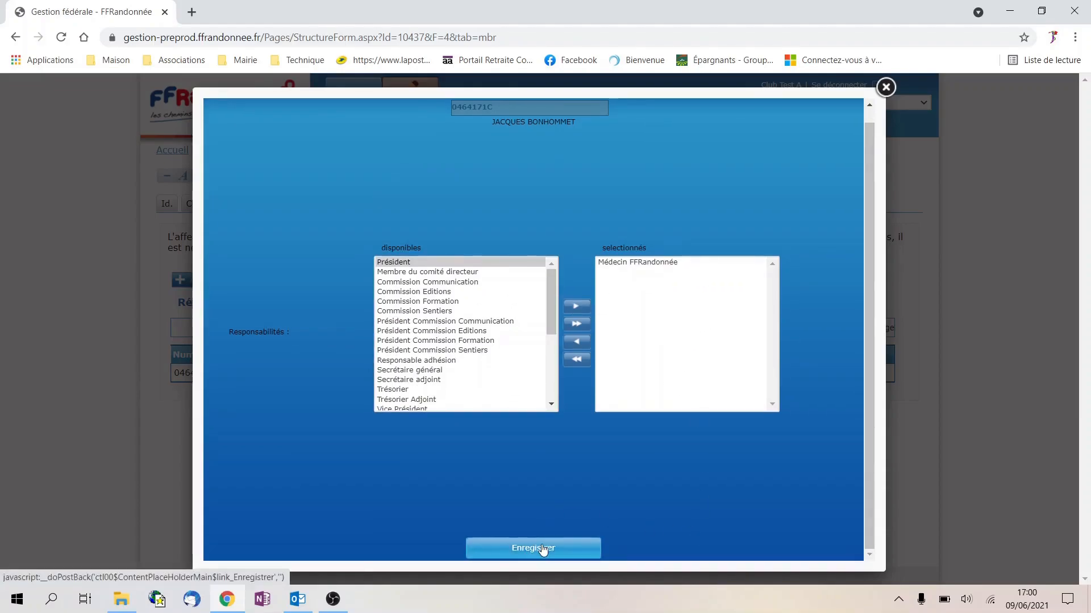
pyautogui.click(543, 549)
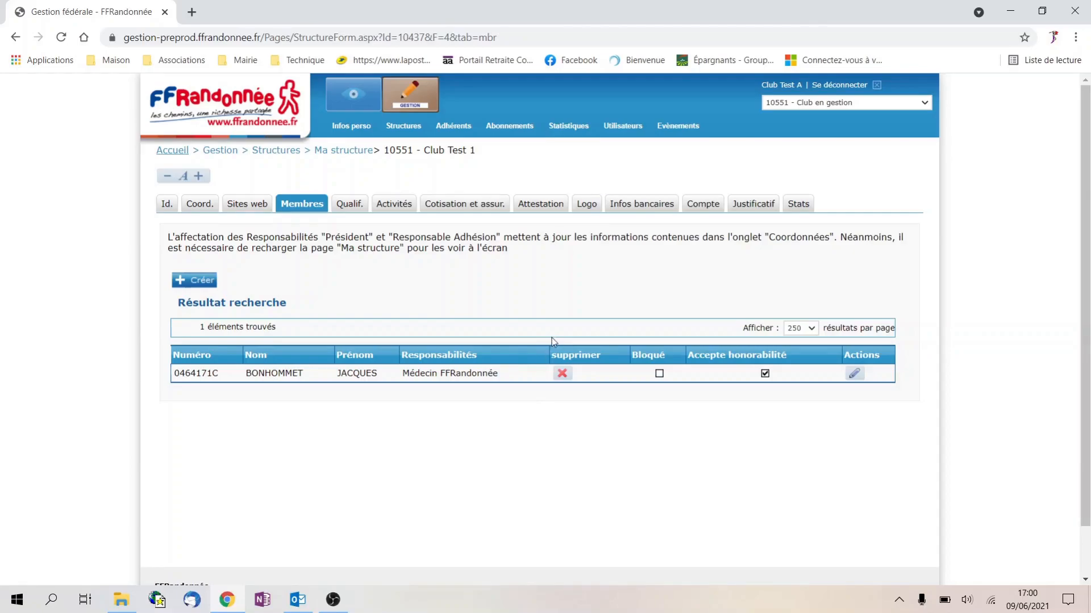
# Delete the member's Médecin FFRandonnée entry and confirm the removal
pyautogui.click(563, 374)
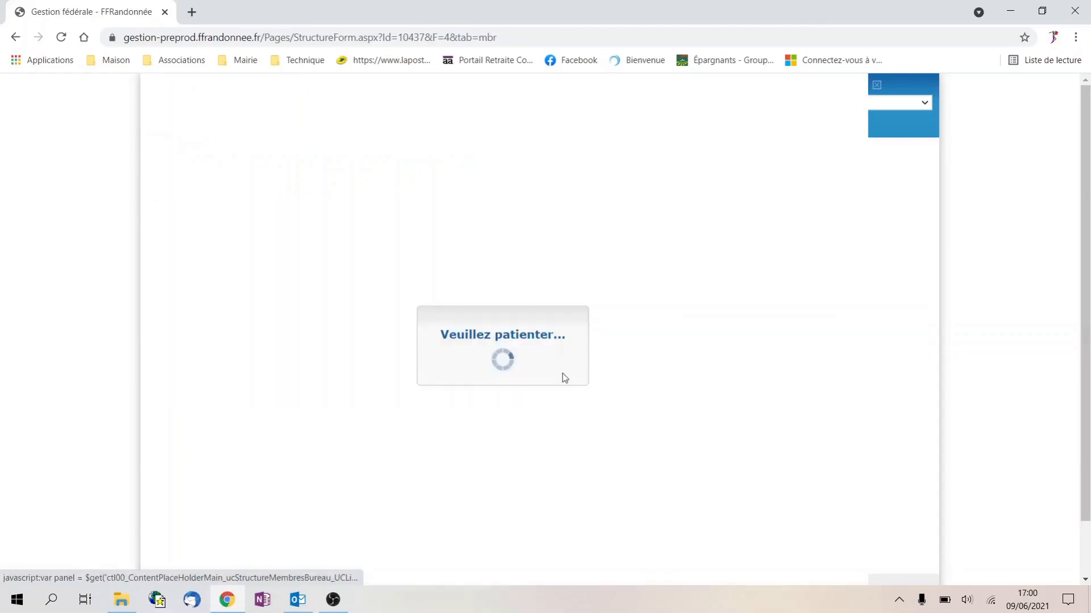
pyautogui.click(493, 336)
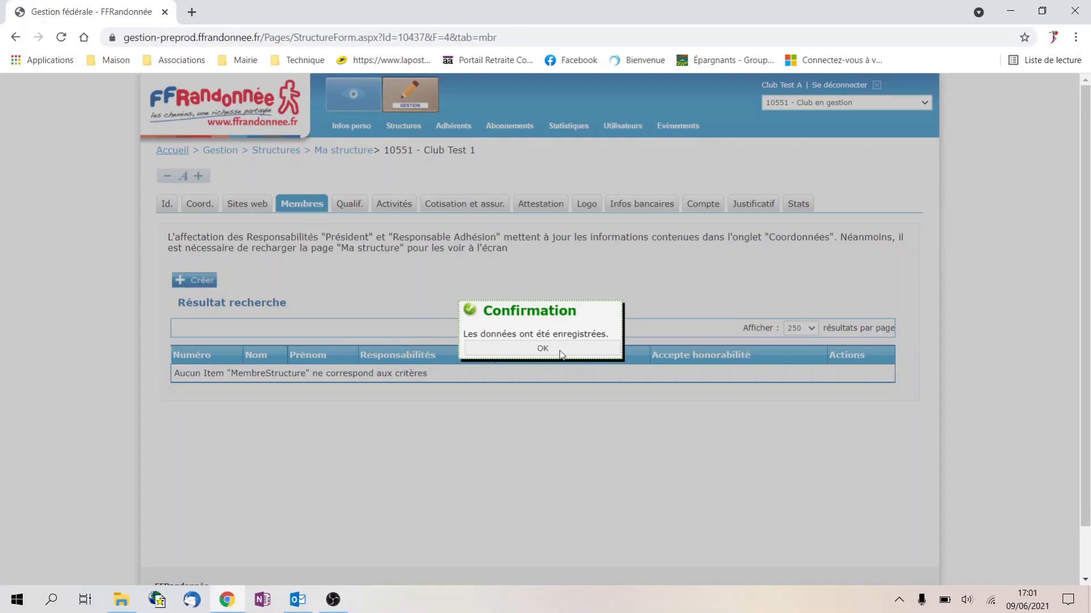
pyautogui.click(558, 350)
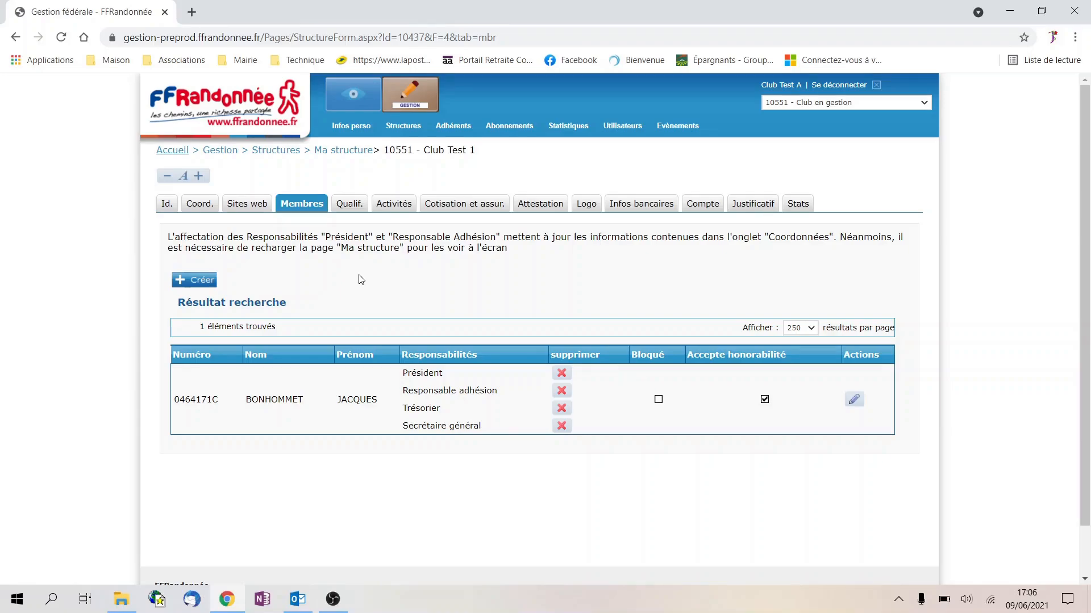
# Start a new member entry and create and save a new individual record
pyautogui.click(196, 280)
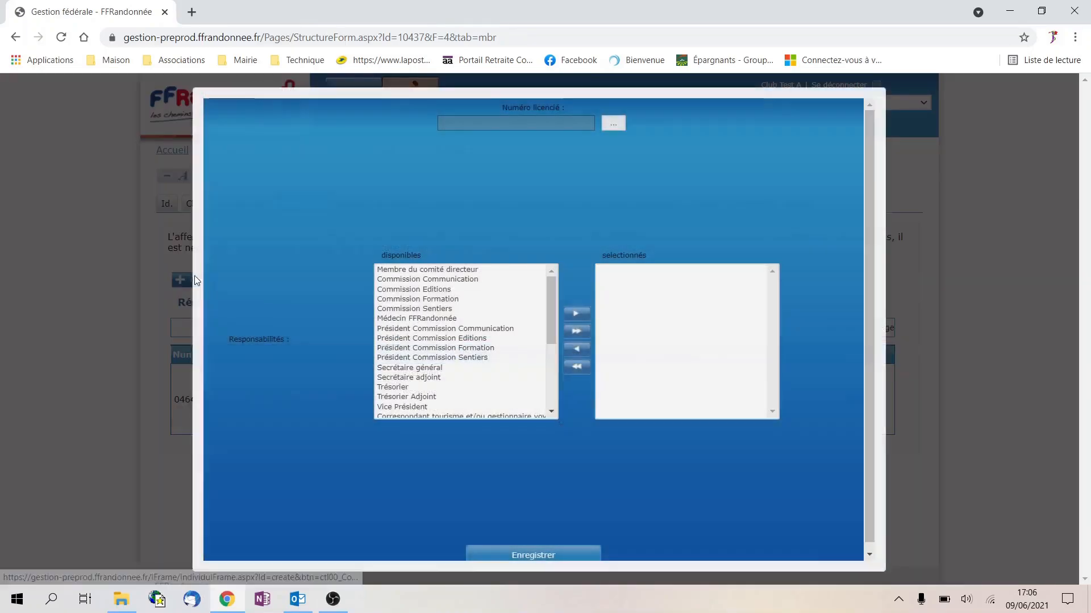
pyautogui.click(616, 125)
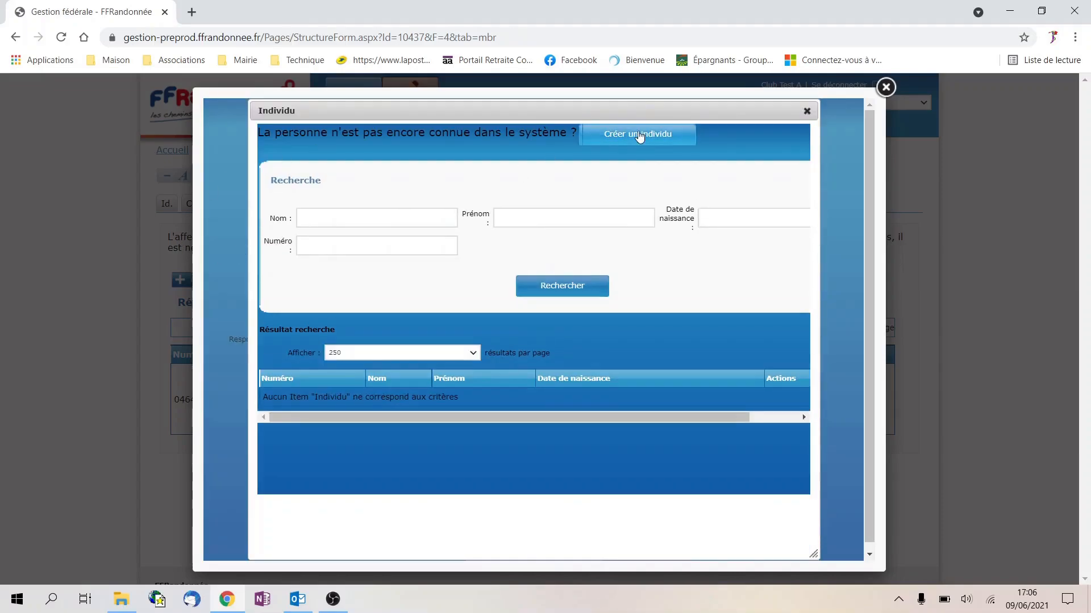
pyautogui.click(654, 140)
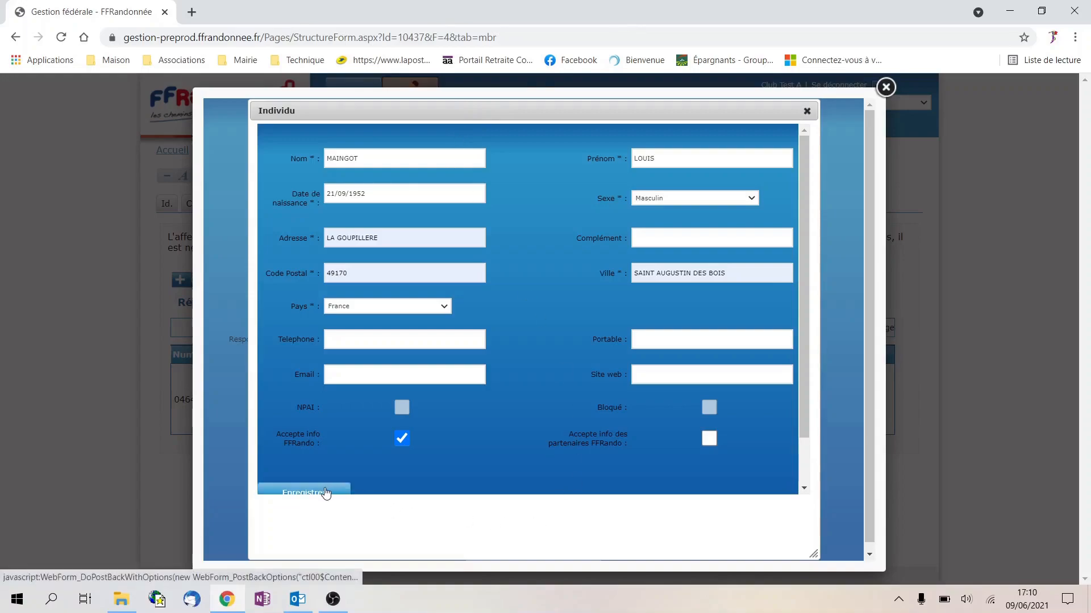
pyautogui.click(327, 492)
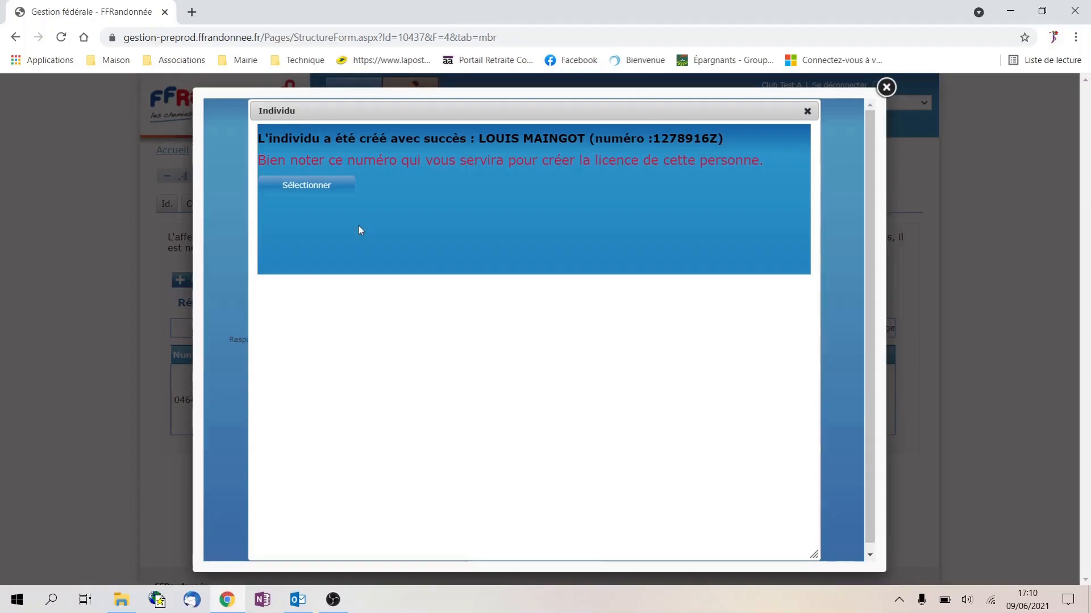
# Select the new individual and save them as Membre du comité directeur
pyautogui.click(322, 187)
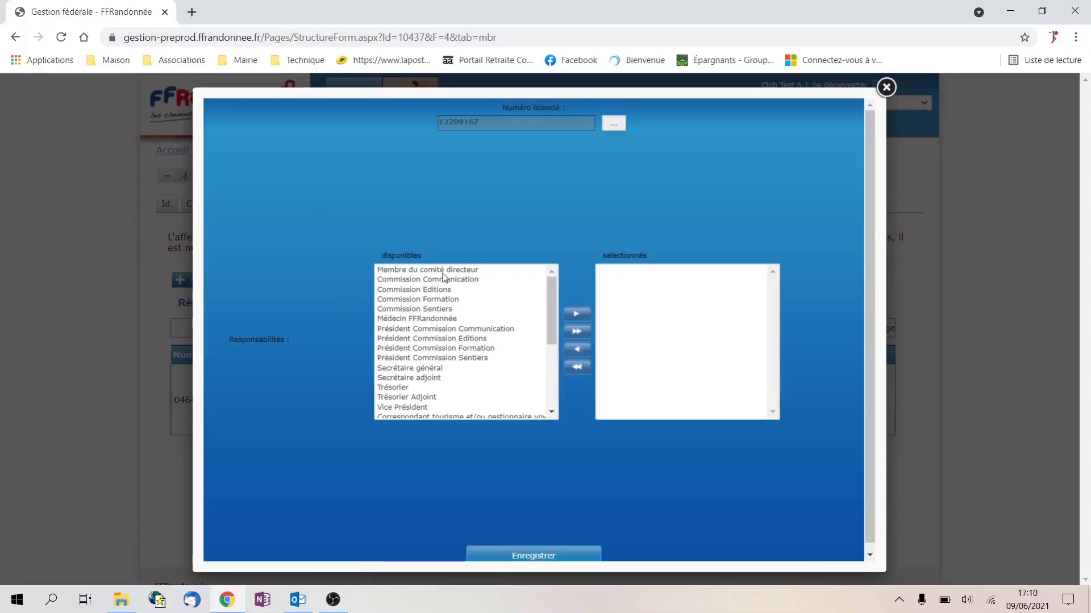
pyautogui.click(443, 271)
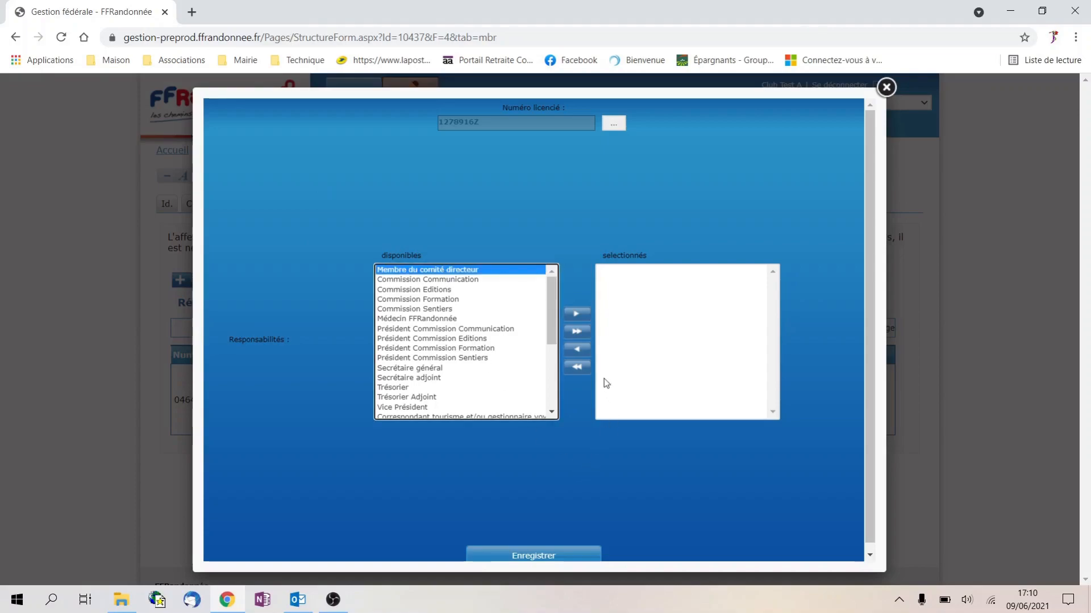
pyautogui.click(582, 319)
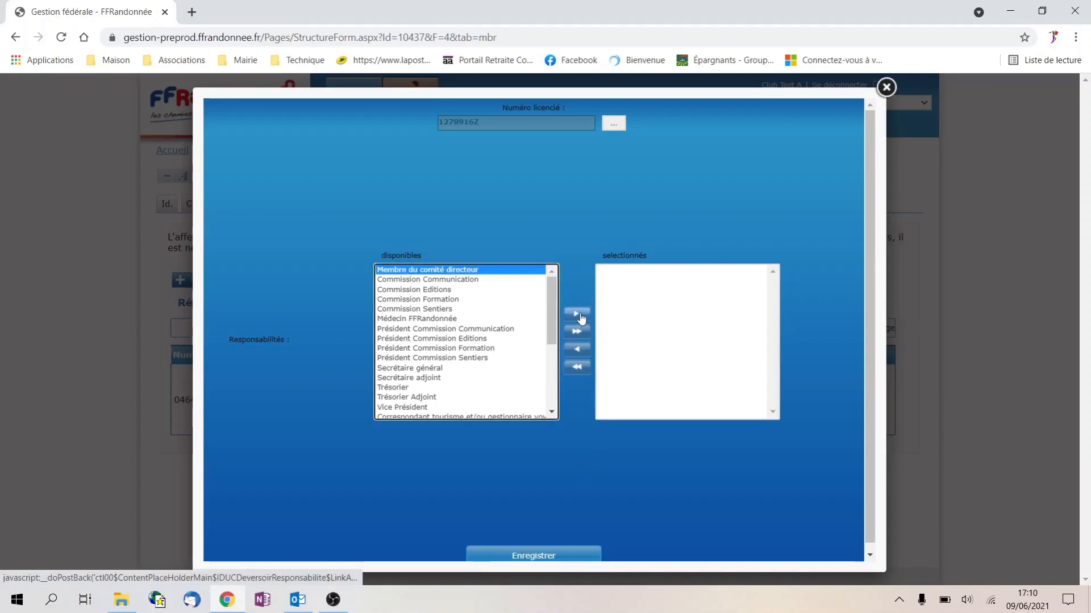
pyautogui.click(544, 555)
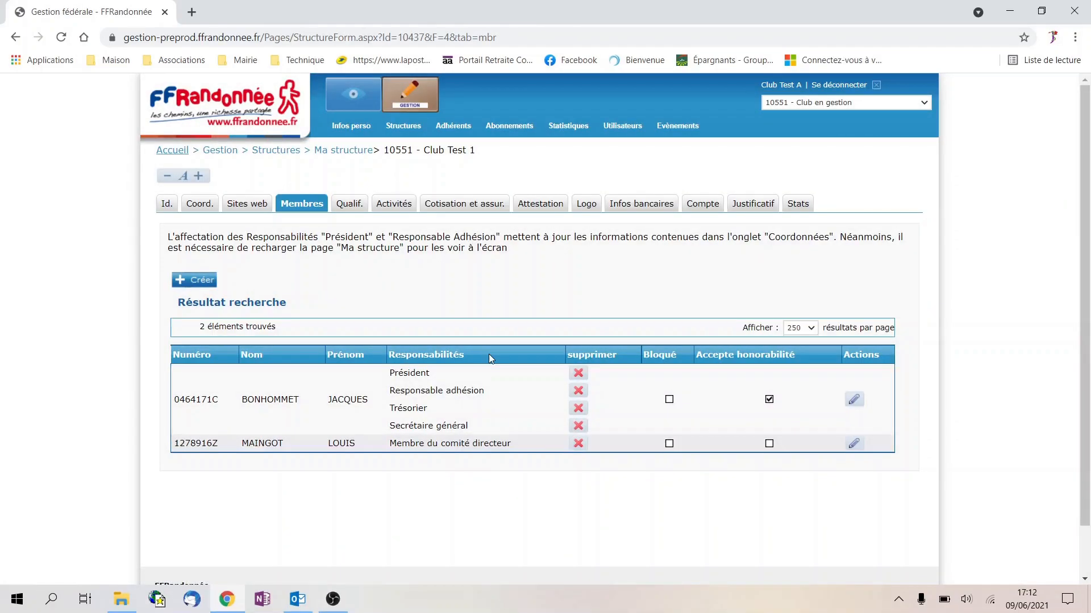
# Review Club Test 1's hiking-club Activités form to the bottom and save it
pyautogui.click(400, 204)
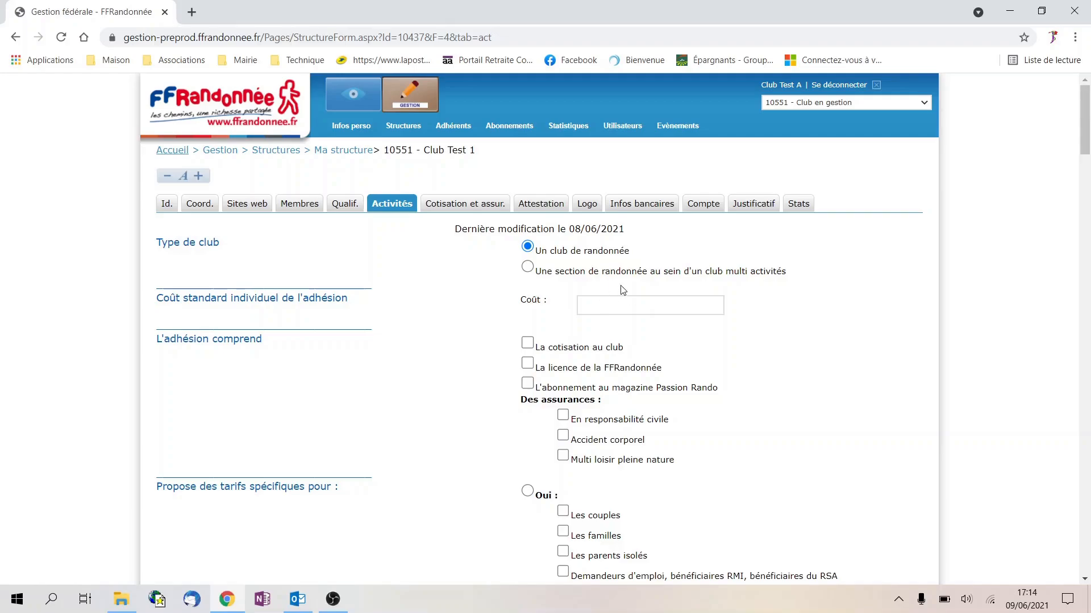
pyautogui.scroll(-8, 624, 290)
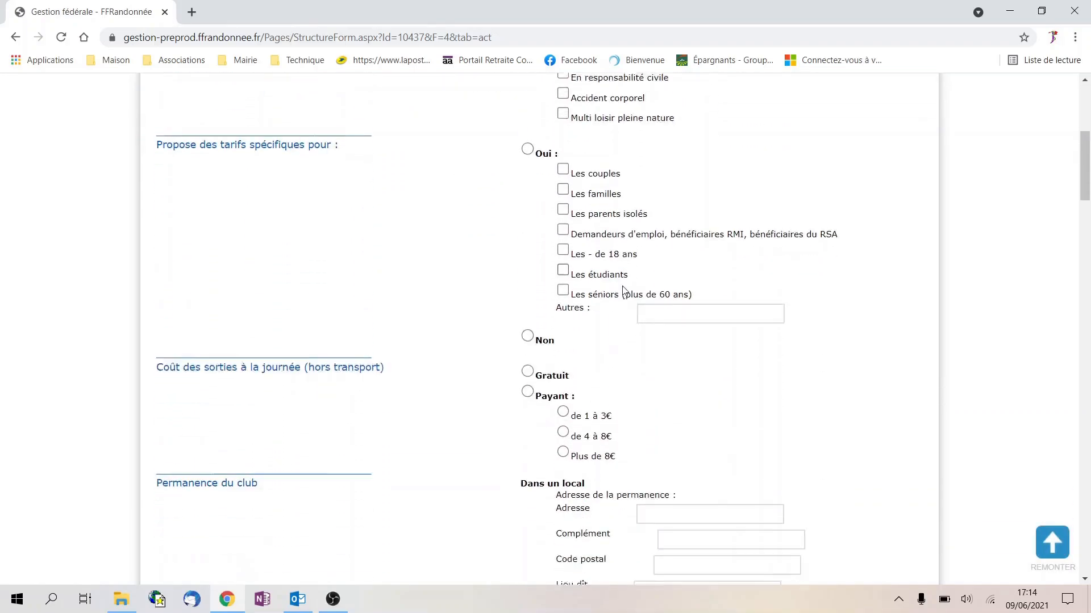
pyautogui.scroll(-4, 627, 290)
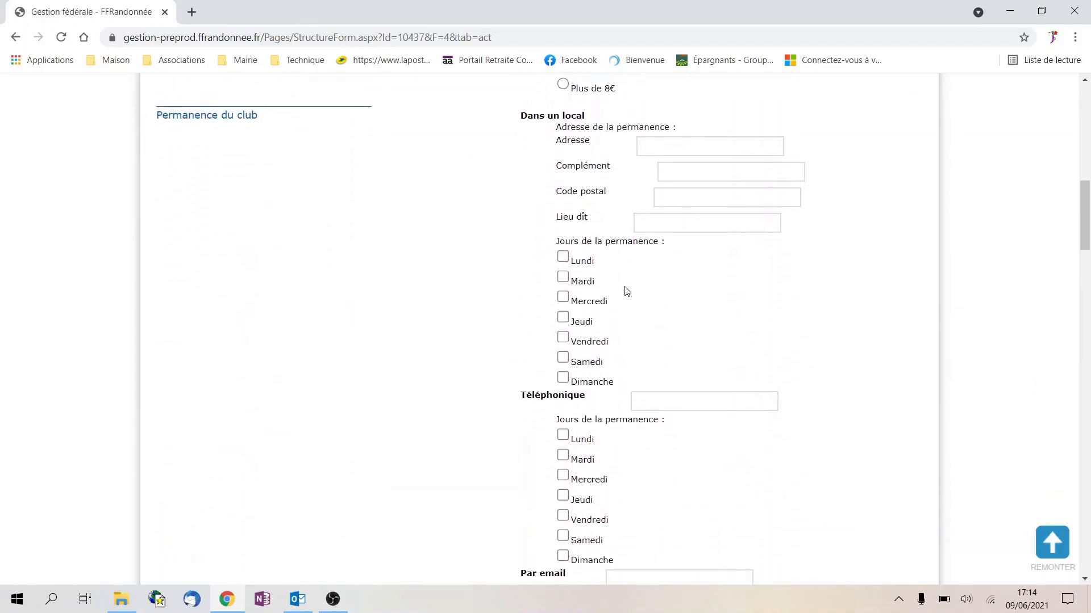
pyautogui.scroll(-2, 626, 290)
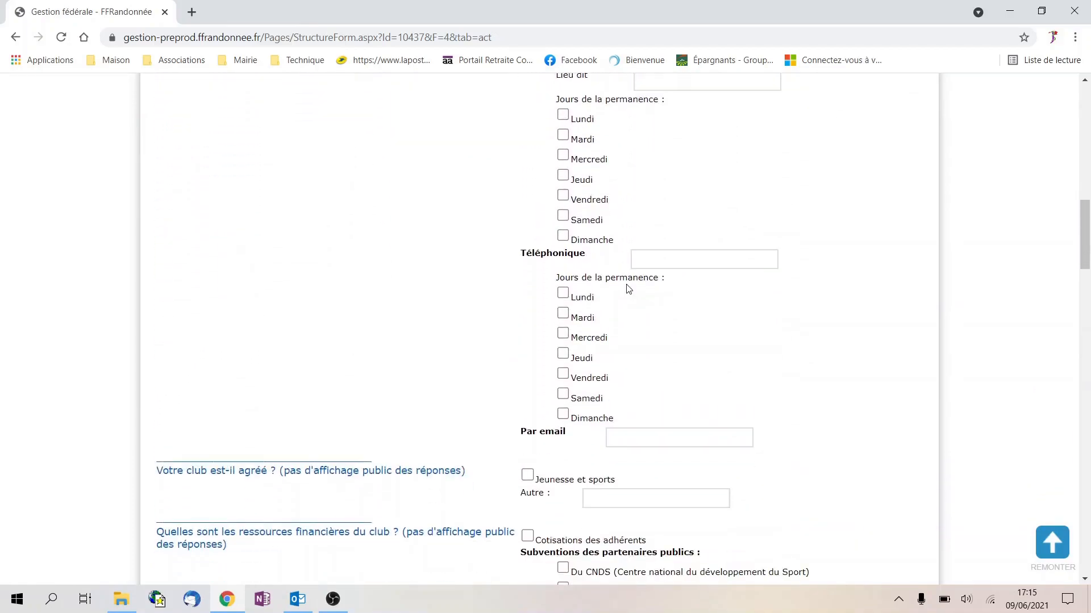
pyautogui.scroll(-5, 652, 268)
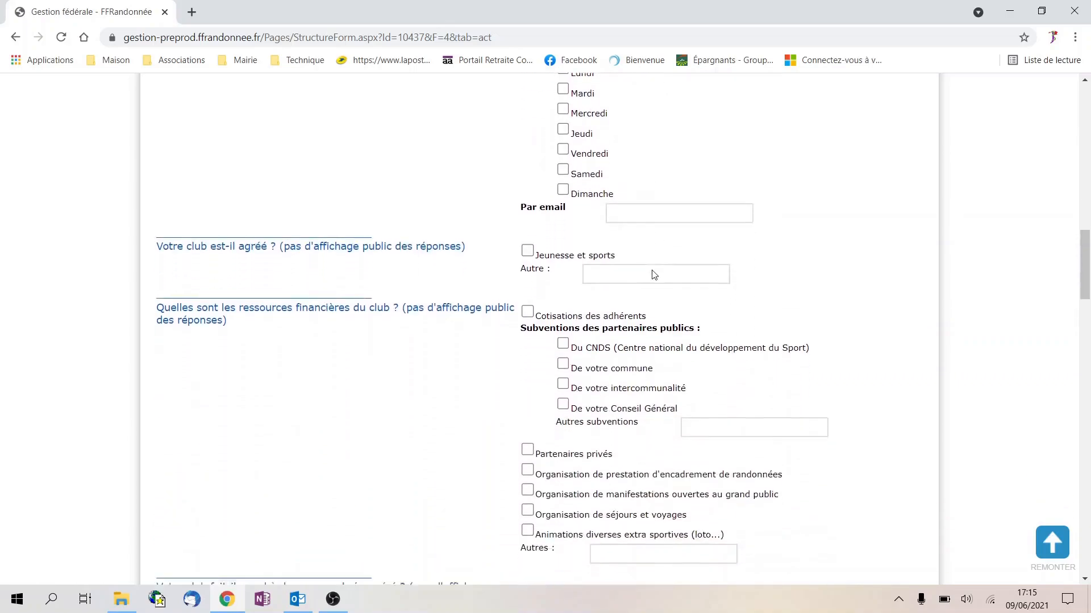
pyautogui.scroll(-2, 653, 270)
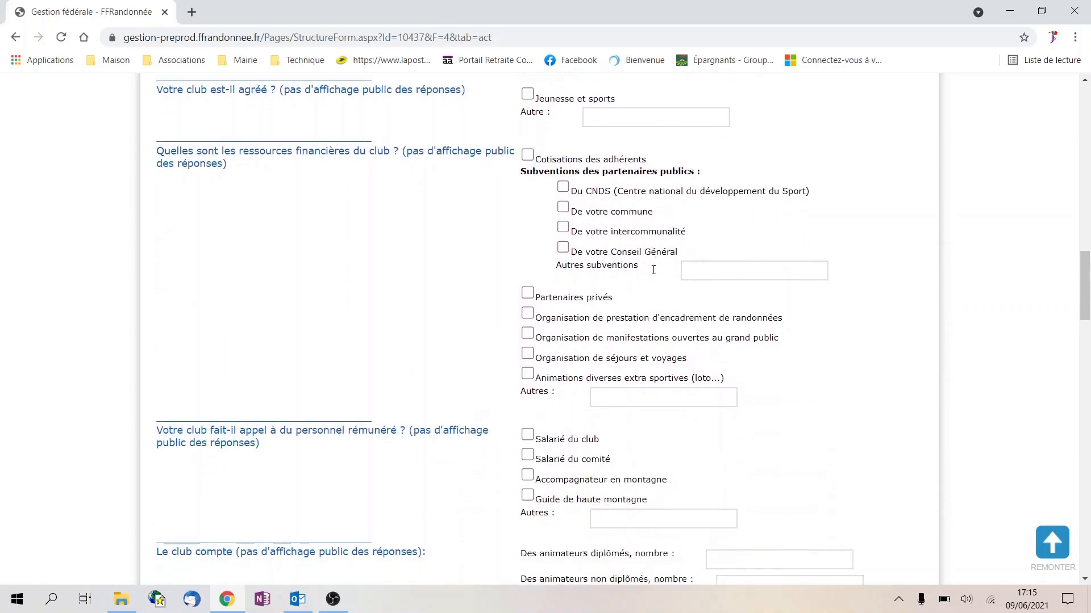
pyautogui.scroll(-1, 655, 272)
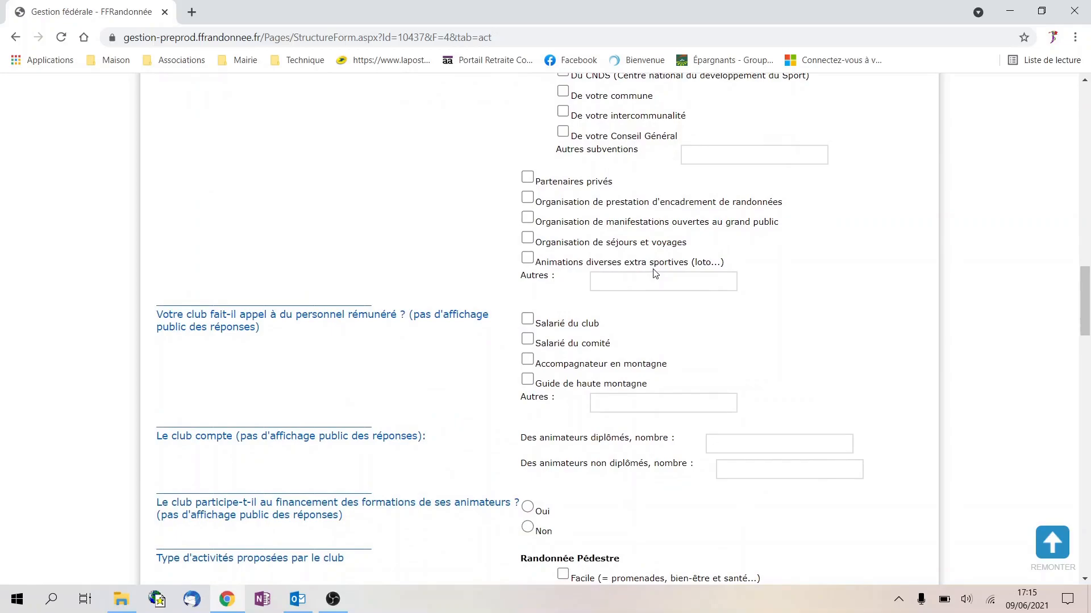
pyautogui.scroll(-4, 659, 267)
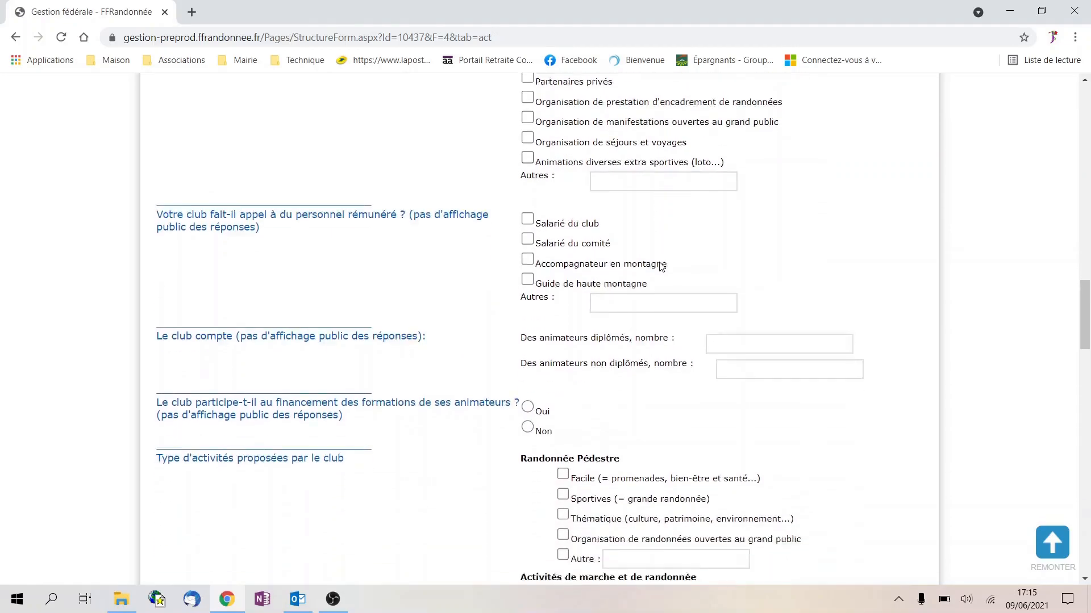
pyautogui.moveTo(1085, 330); pyautogui.dragTo(1086, 97)
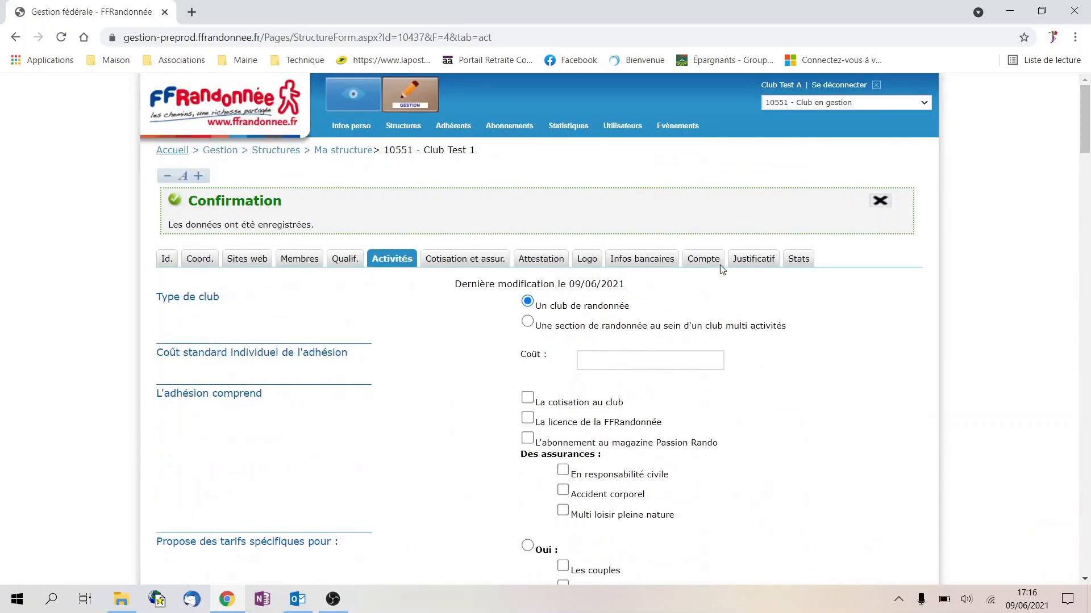
pyautogui.moveTo(1083, 142); pyautogui.dragTo(1088, 548)
pyautogui.click(573, 551)
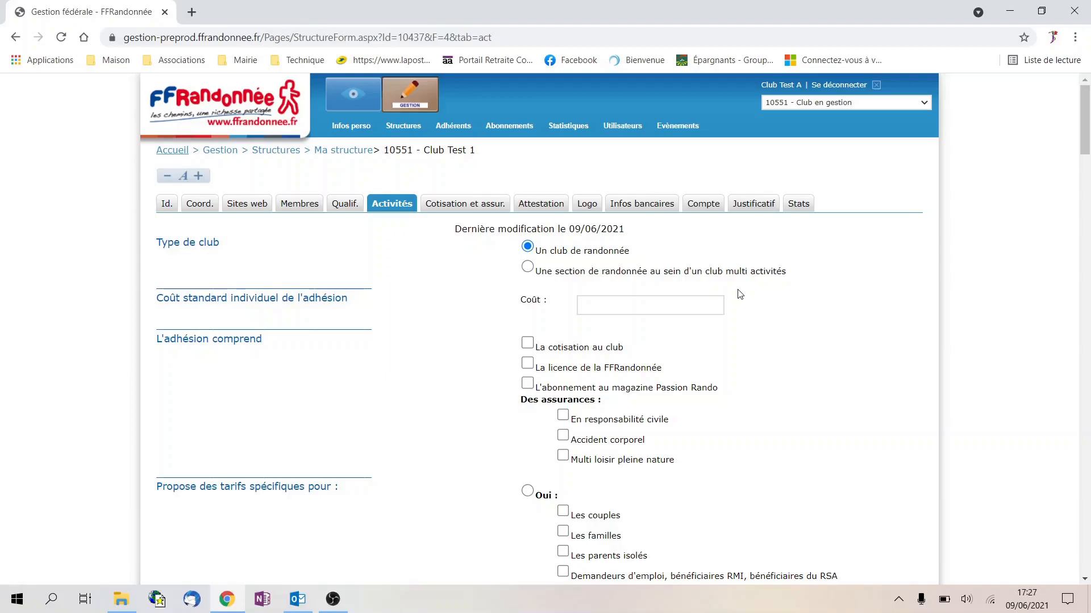
# Save RandoLogo1.jpg as Club Test 1's logo, then go to the Sites web page
pyautogui.click(588, 205)
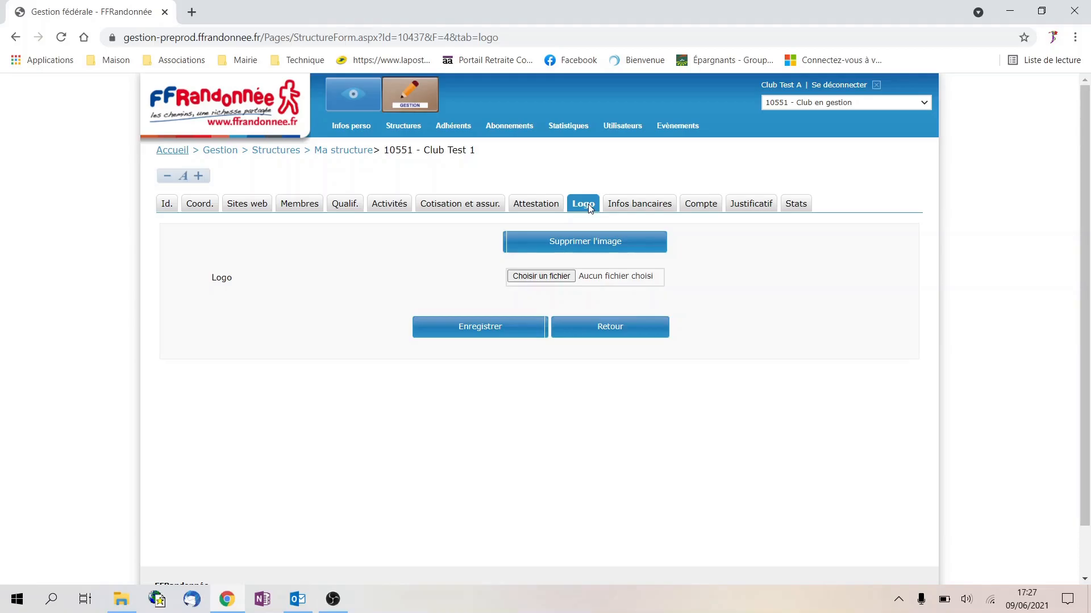
pyautogui.click(527, 282)
pyautogui.doubleClick(212, 223)
pyautogui.click(482, 328)
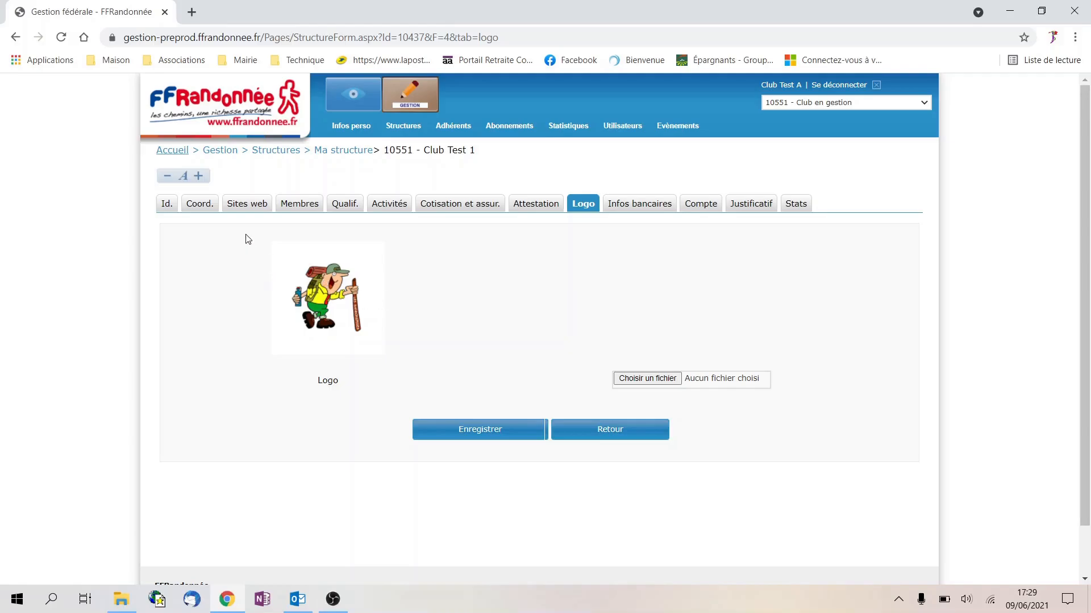
pyautogui.click(253, 206)
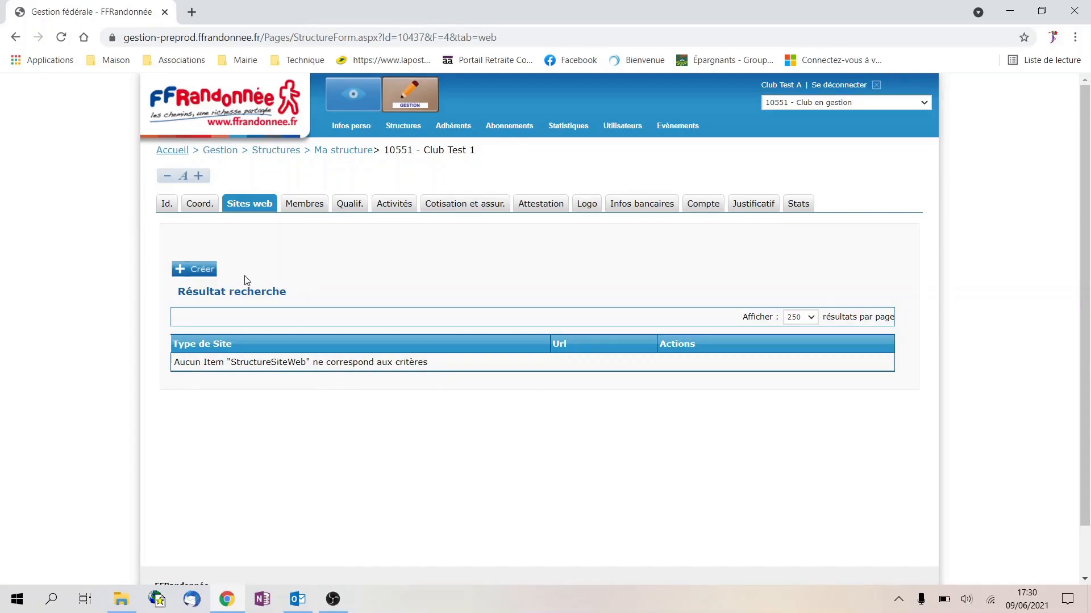
pyautogui.click(203, 275)
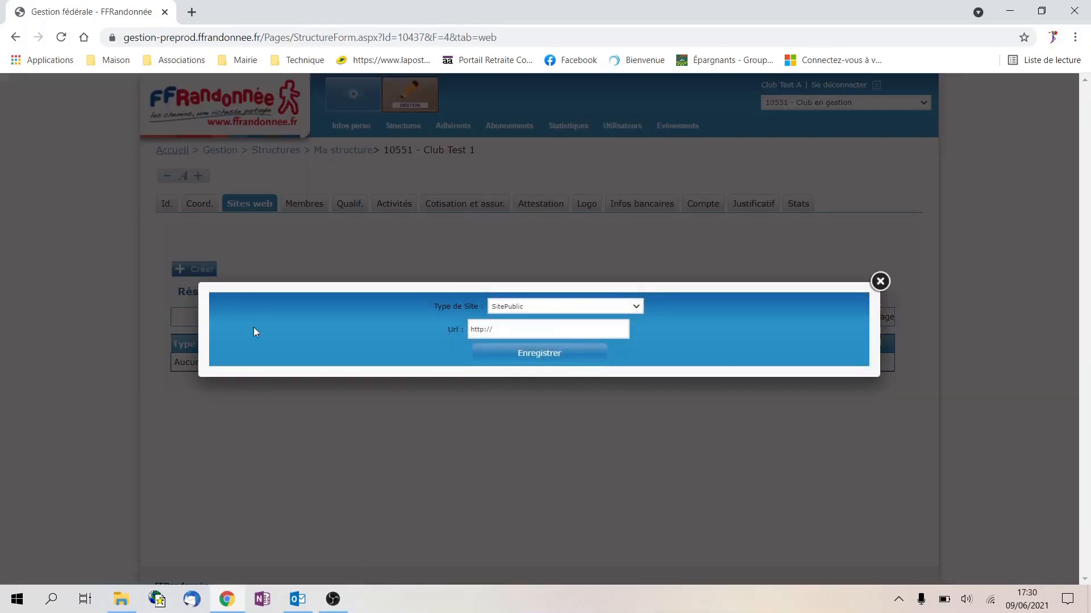
pyautogui.click(634, 308)
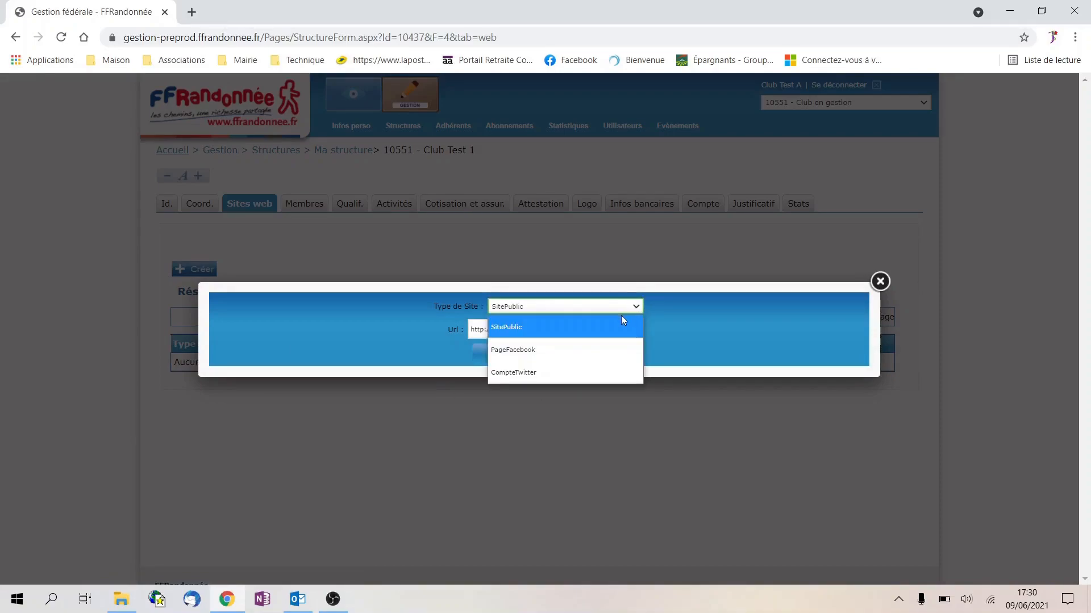
pyautogui.click(622, 316)
pyautogui.click(587, 329)
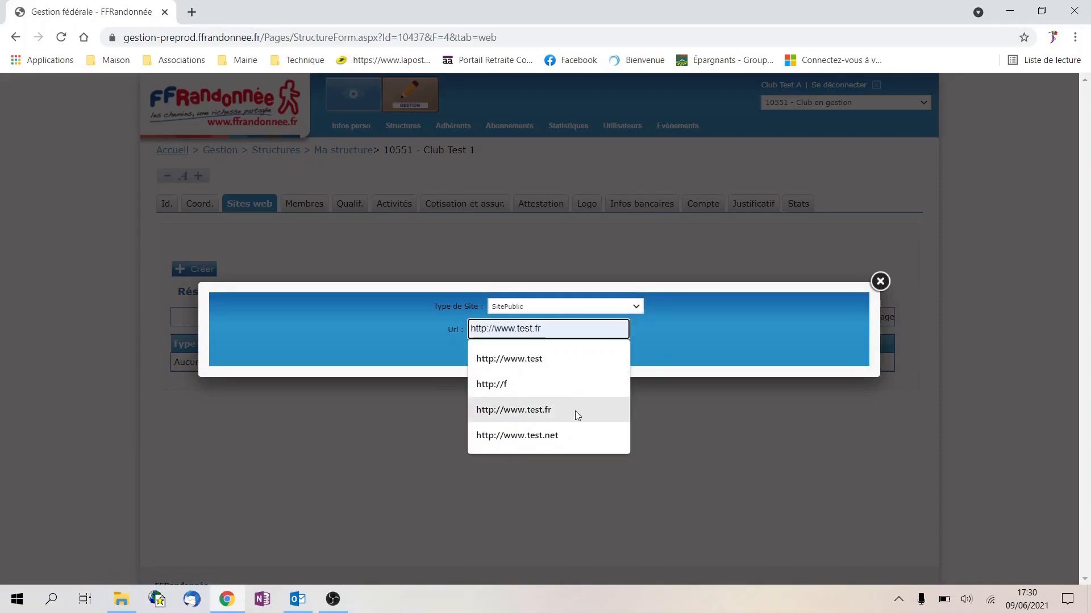
pyautogui.click(575, 411)
pyautogui.click(544, 357)
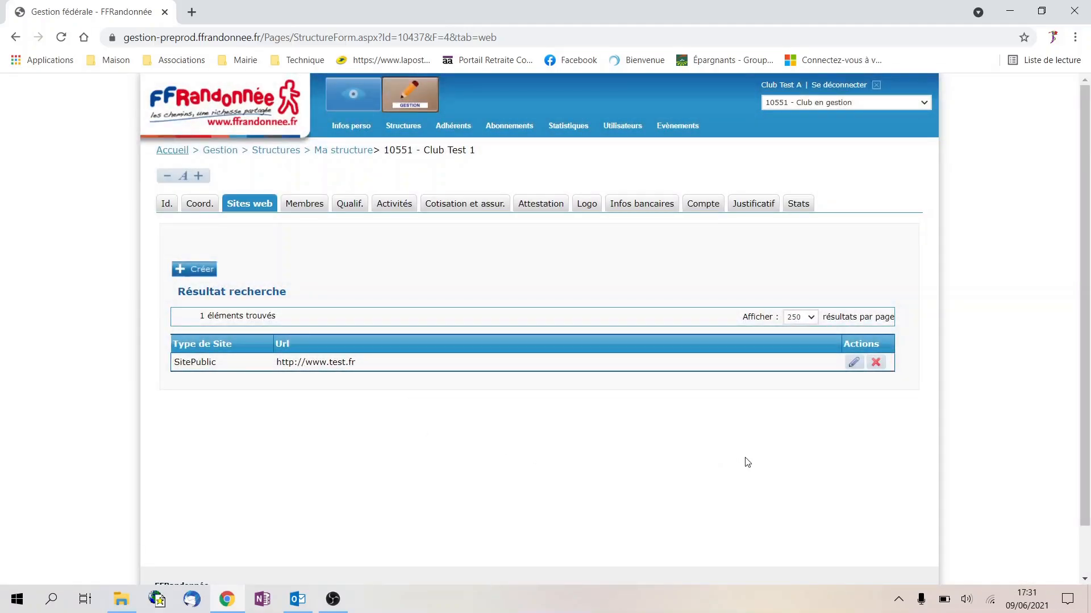
pyautogui.click(855, 364)
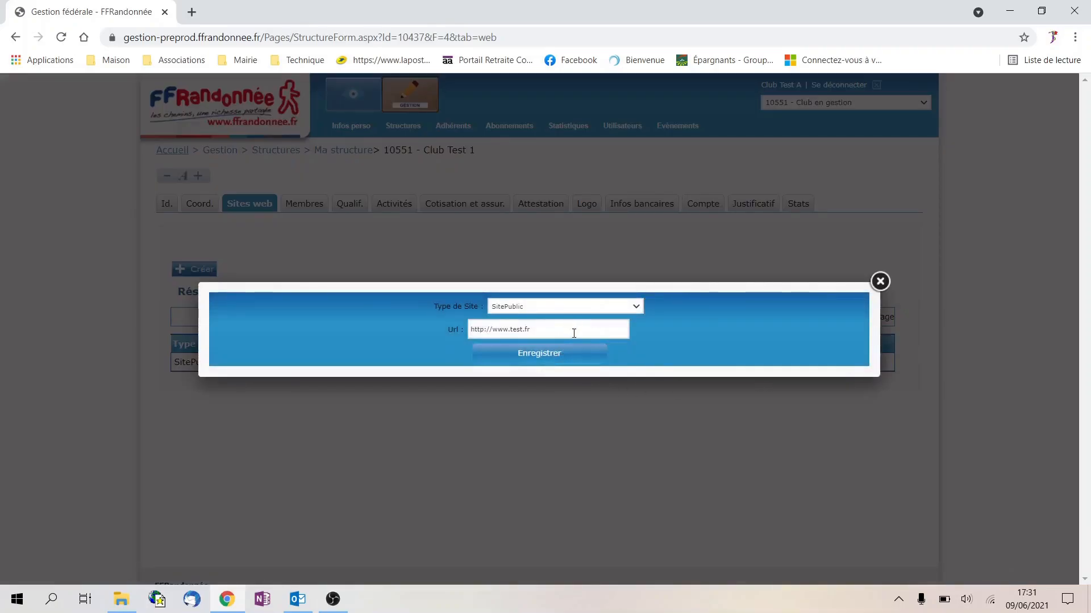
pyautogui.click(565, 360)
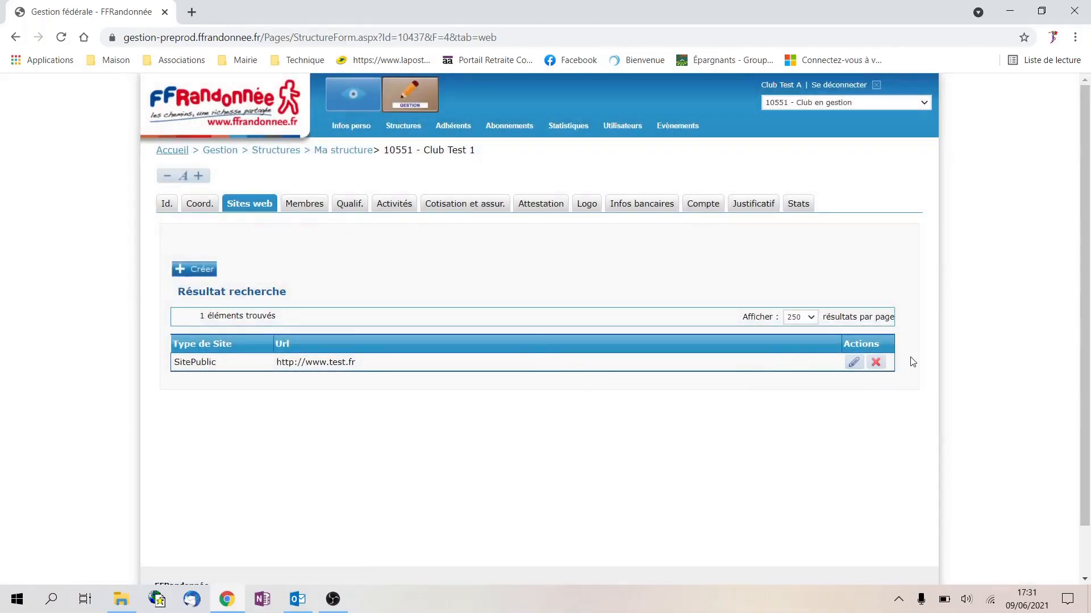
pyautogui.click(875, 363)
pyautogui.click(516, 339)
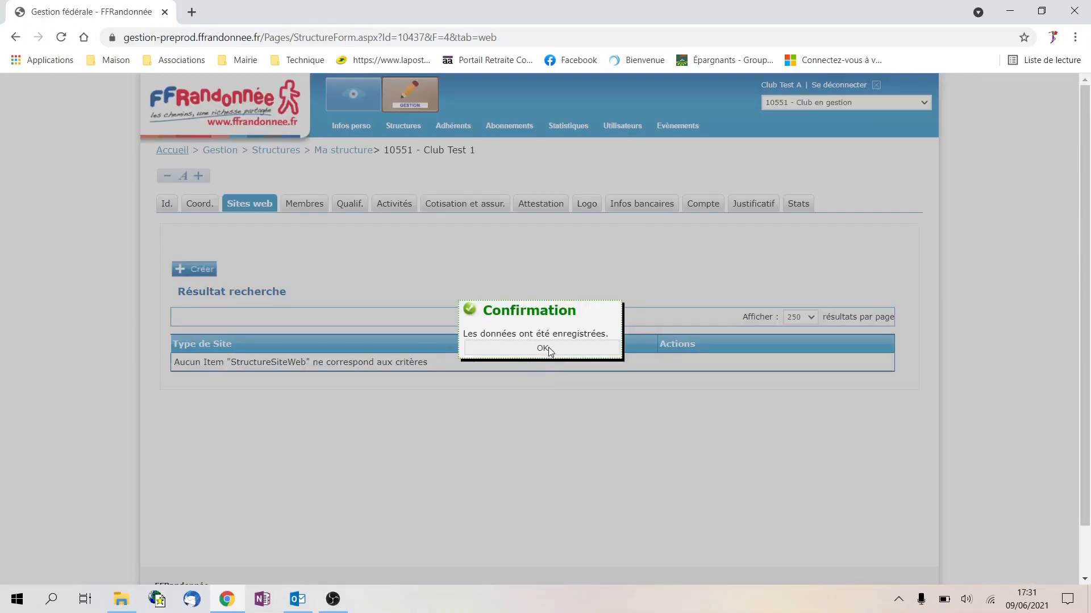
pyautogui.click(543, 349)
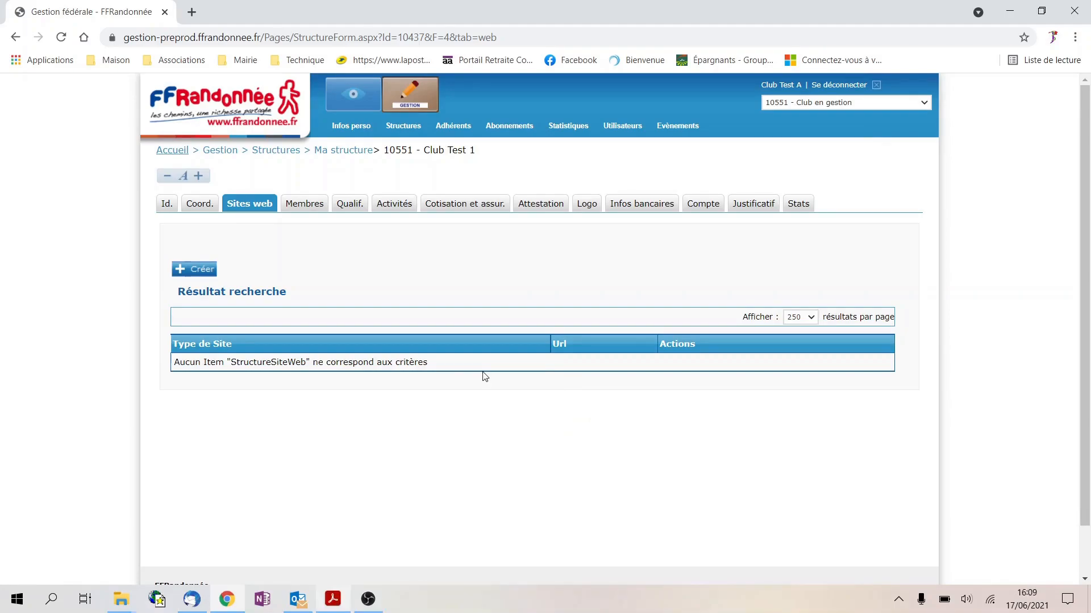
# Export Club Test 1's 2020-2021 account statement to OperationBancaire (1).csv
pyautogui.click(706, 205)
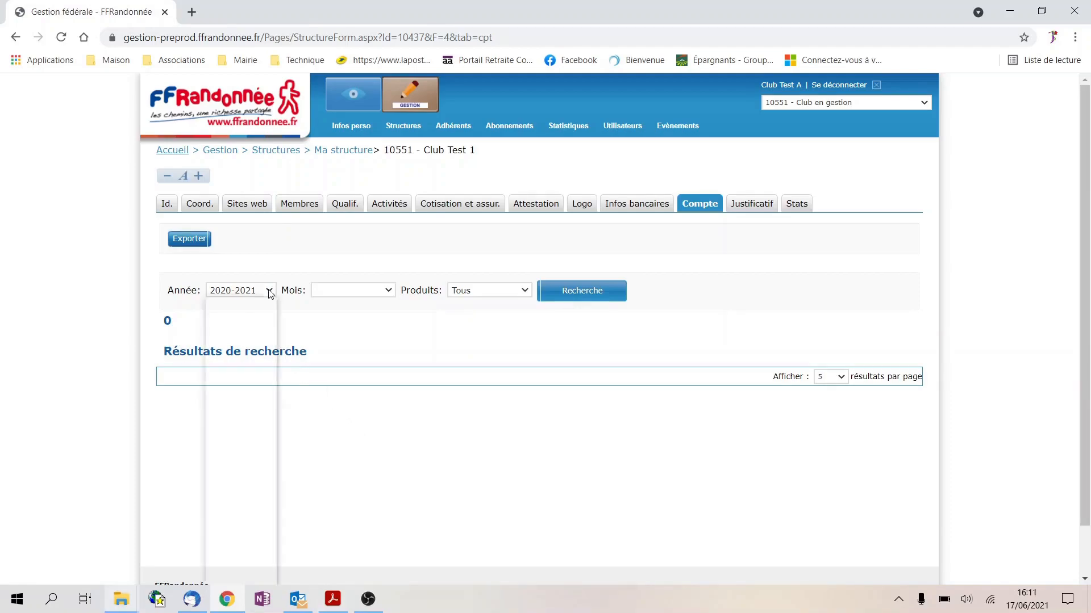
pyautogui.click(269, 291)
pyautogui.click(269, 291)
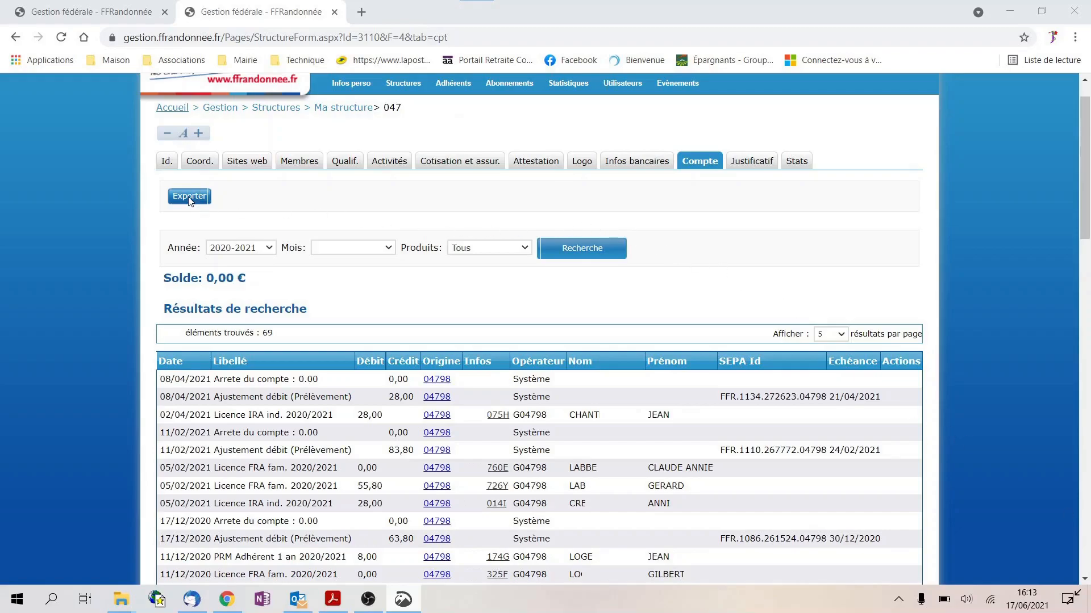
pyautogui.click(189, 196)
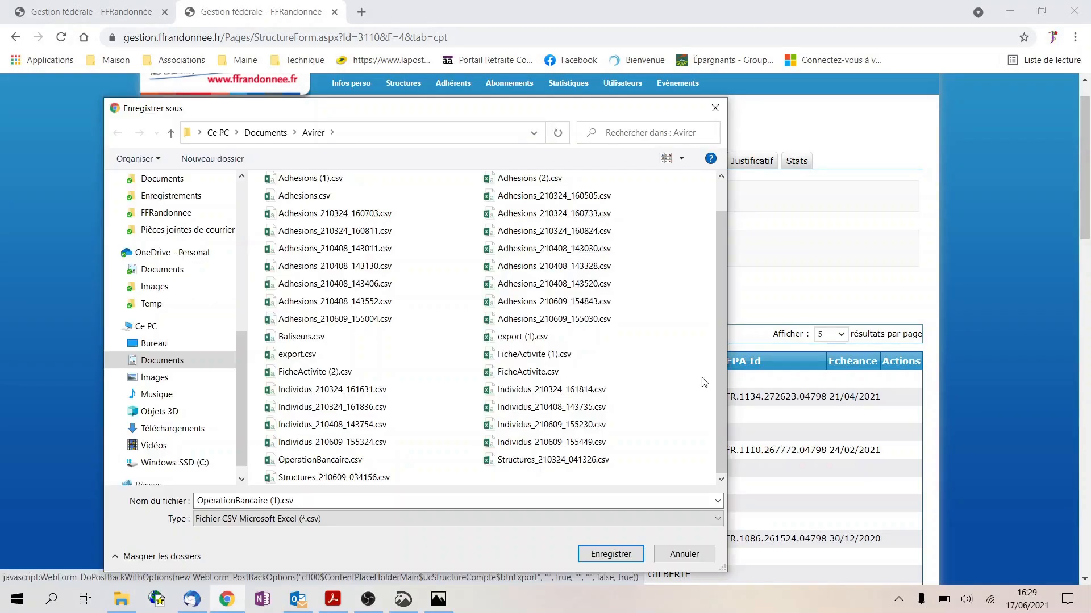